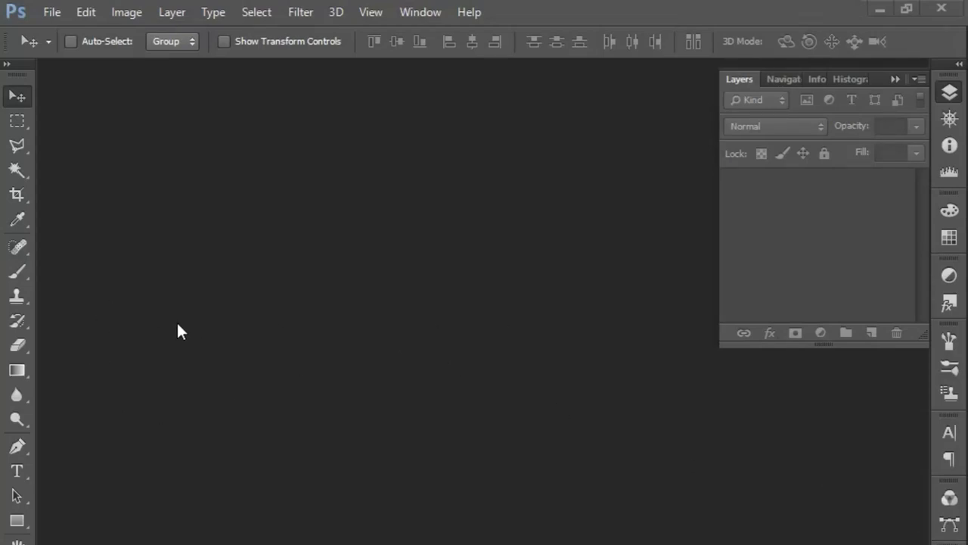
Step: Create a Custom 800 × 800 px document at 72 ppi, RGB 8-bit, with a transparent background
left_click(50, 12)
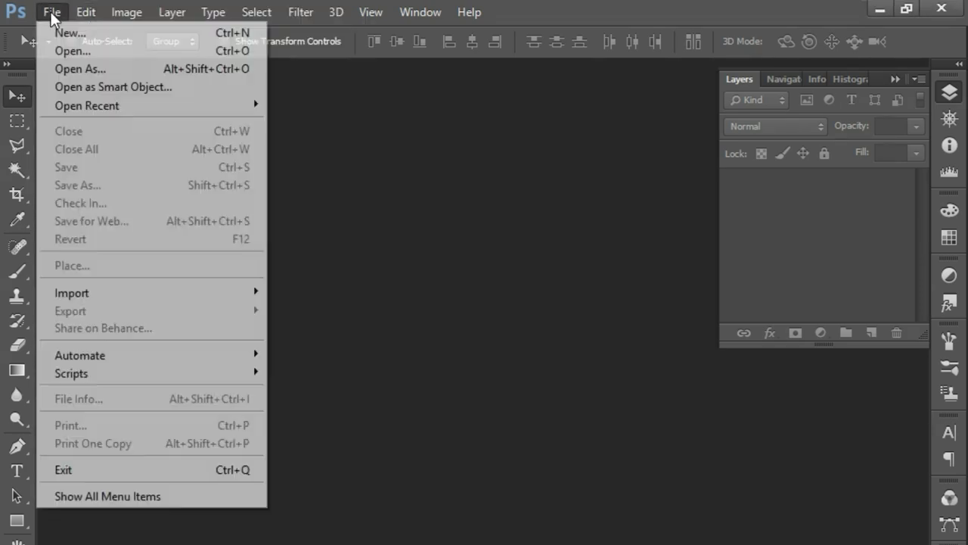
left_click(242, 39)
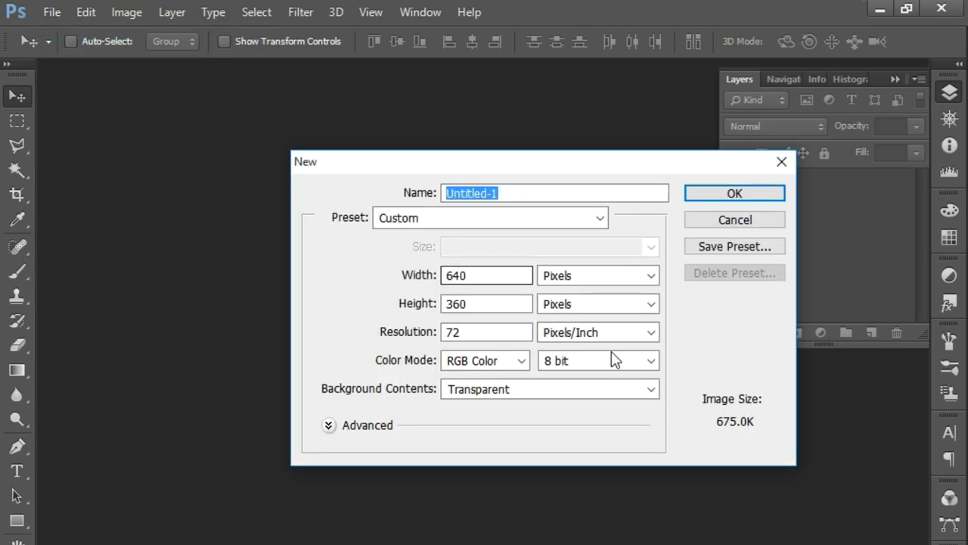
left_click(482, 275)
left_click_drag(482, 276, 386, 288)
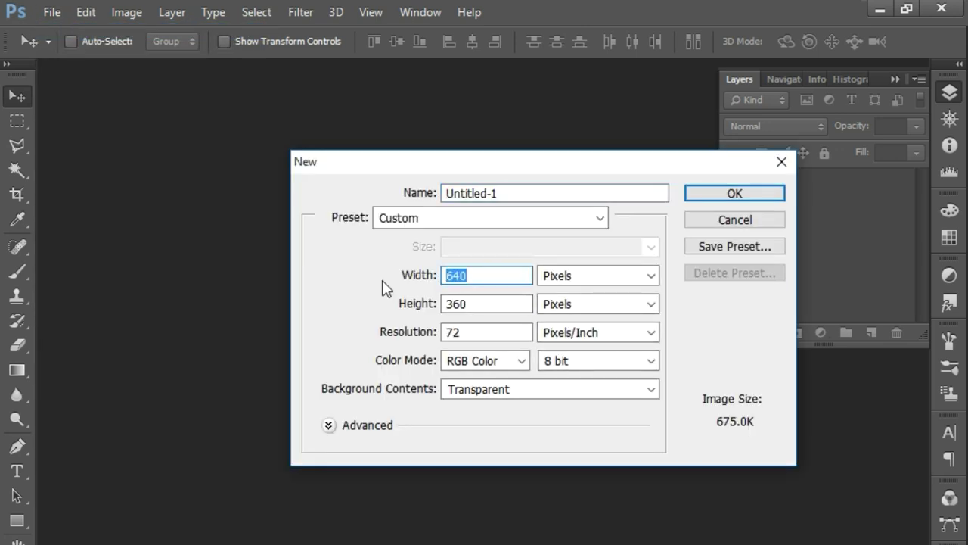
type("800")
left_click(476, 304)
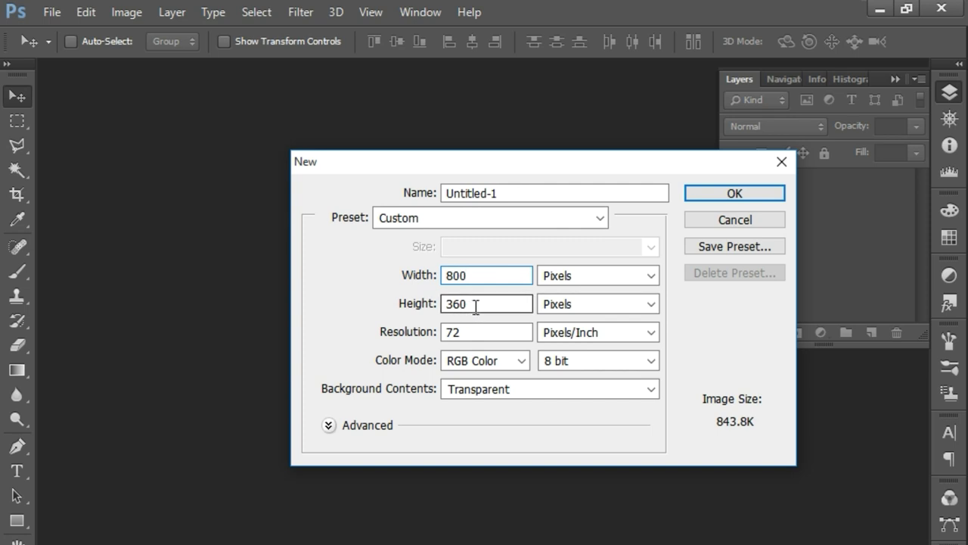
mouse_move(476, 304)
left_mouse_down()
mouse_move(426, 310)
mouse_move(431, 338)
left_mouse_up()
type("800")
type("72")
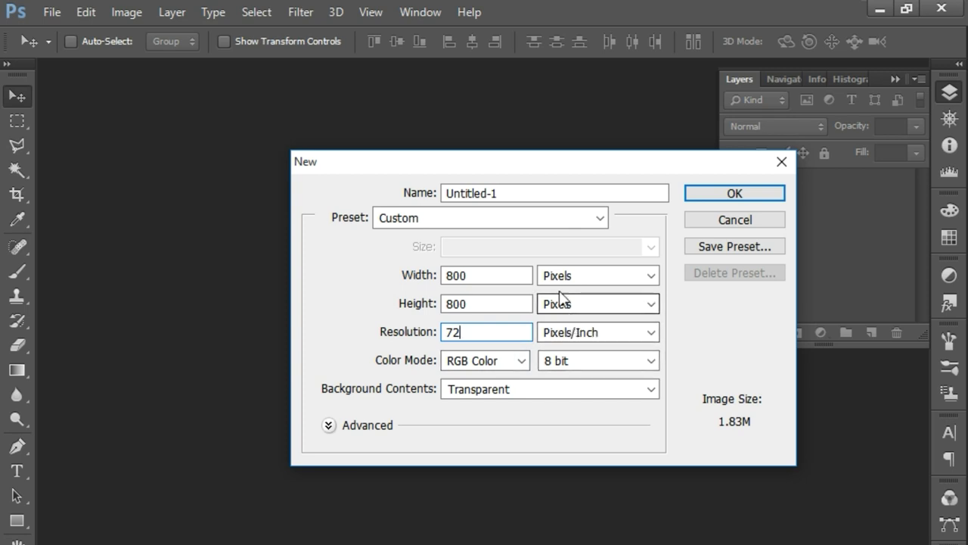
left_click(421, 221)
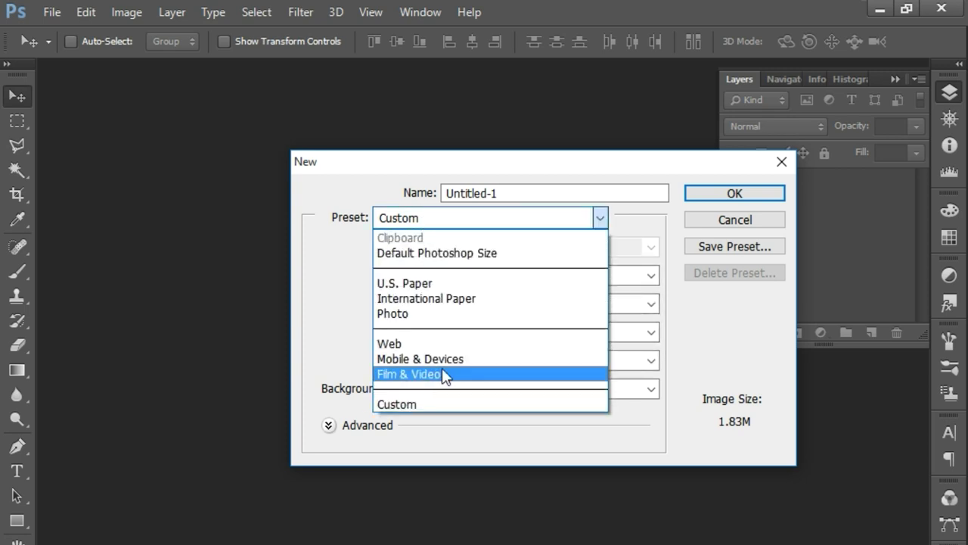
left_click(422, 408)
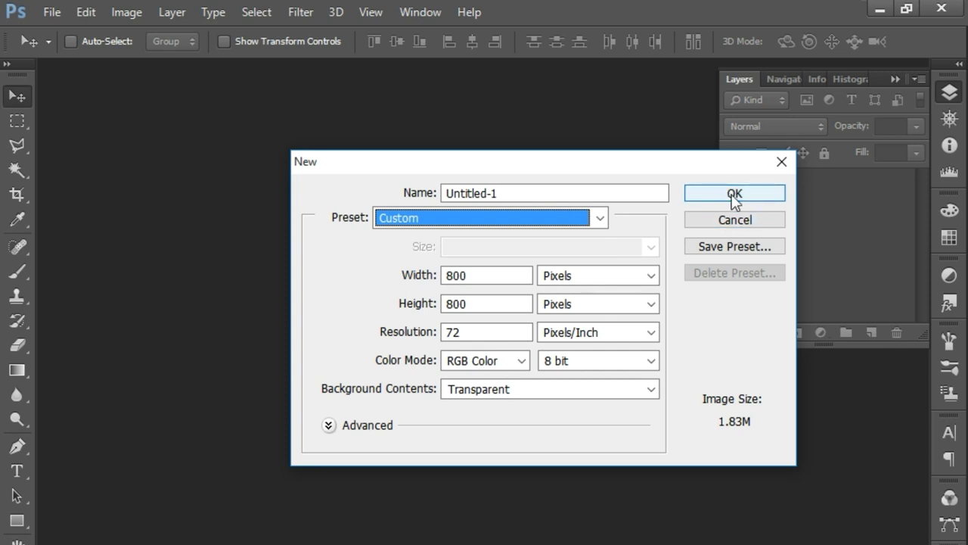
left_click(329, 425)
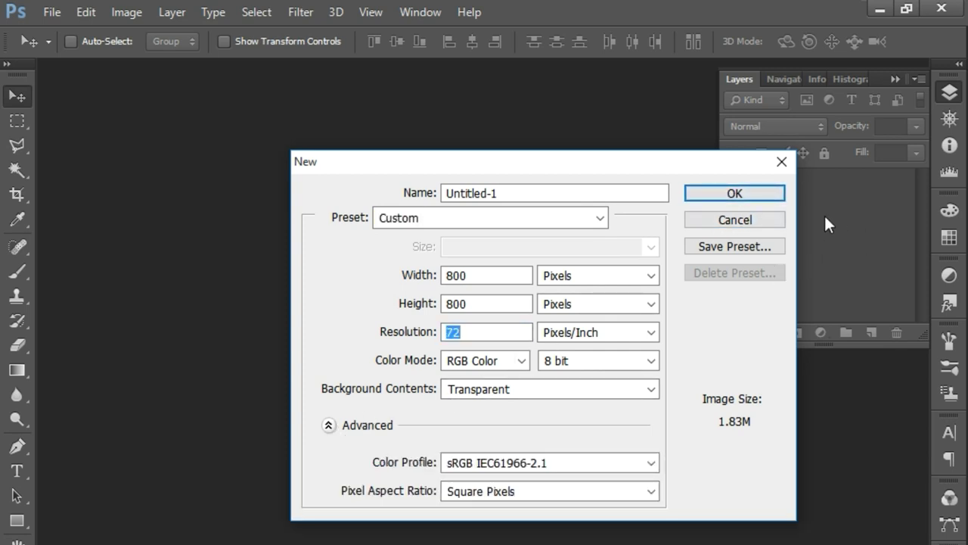
left_click(731, 200)
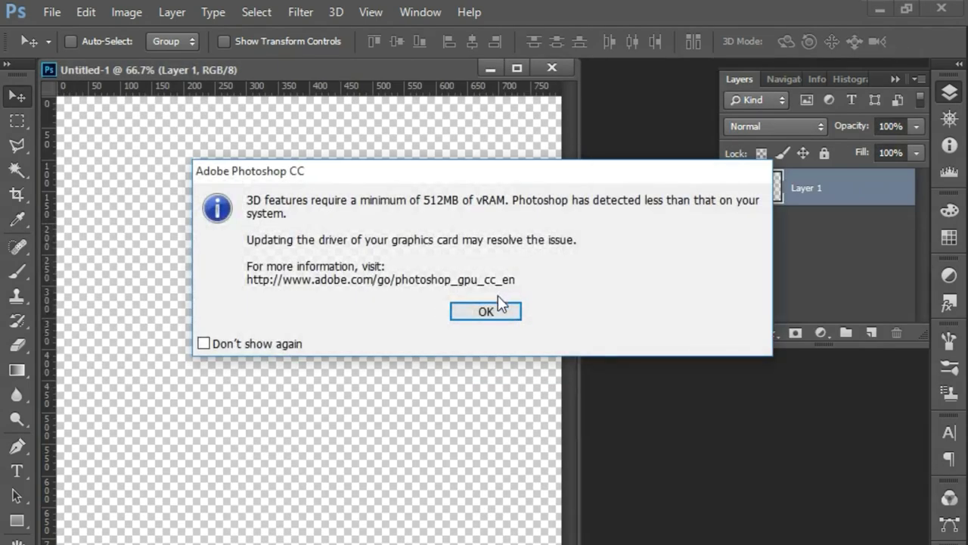
Step: Dismiss the vRAM warning and open the blue musician painting from E: › New folder › No Copyright › Isalmic
left_click(498, 296)
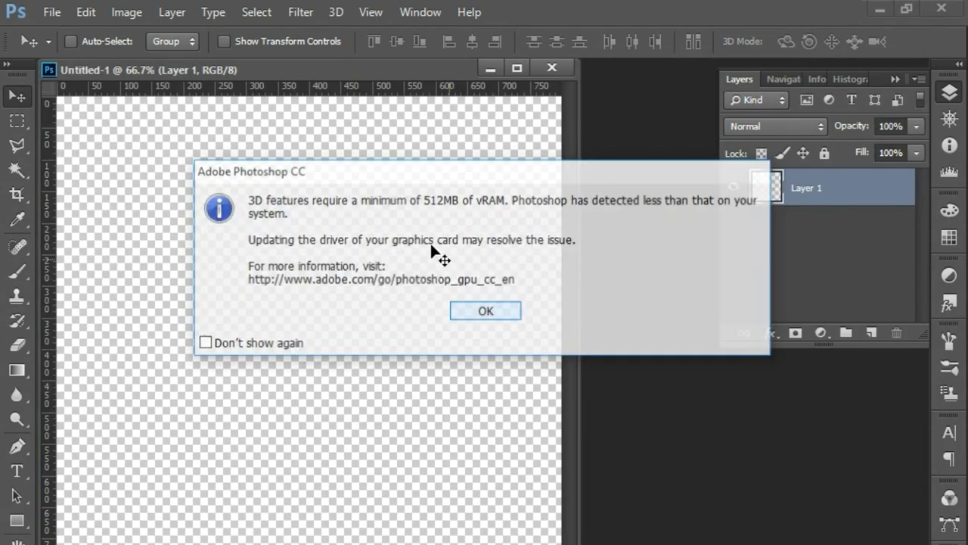
left_click_drag(300, 71, 355, 84)
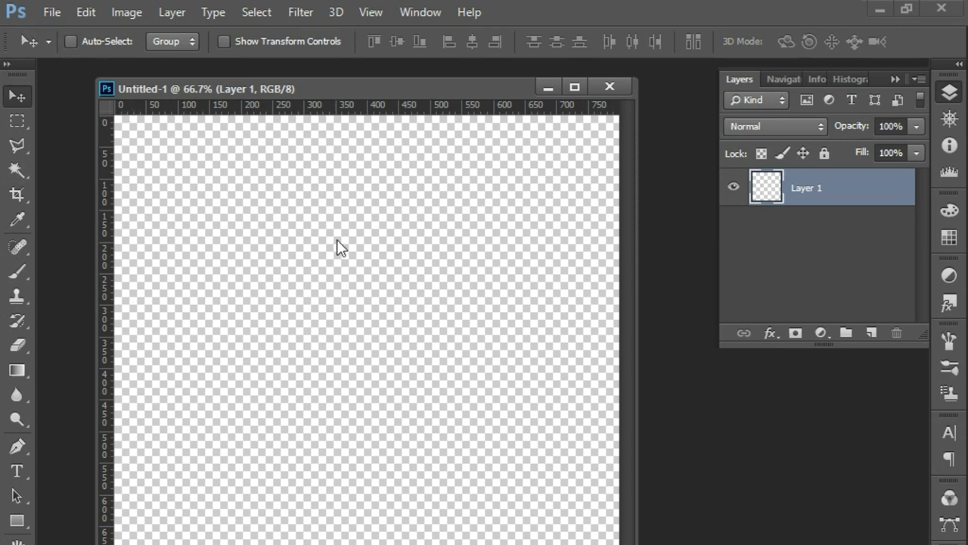
key("ctrl+o")
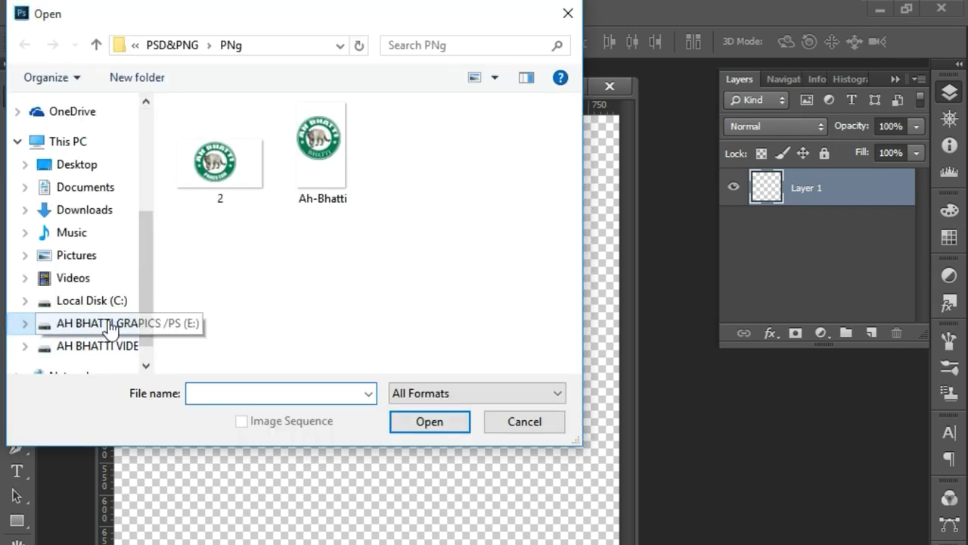
left_click(110, 326)
double_click(376, 301)
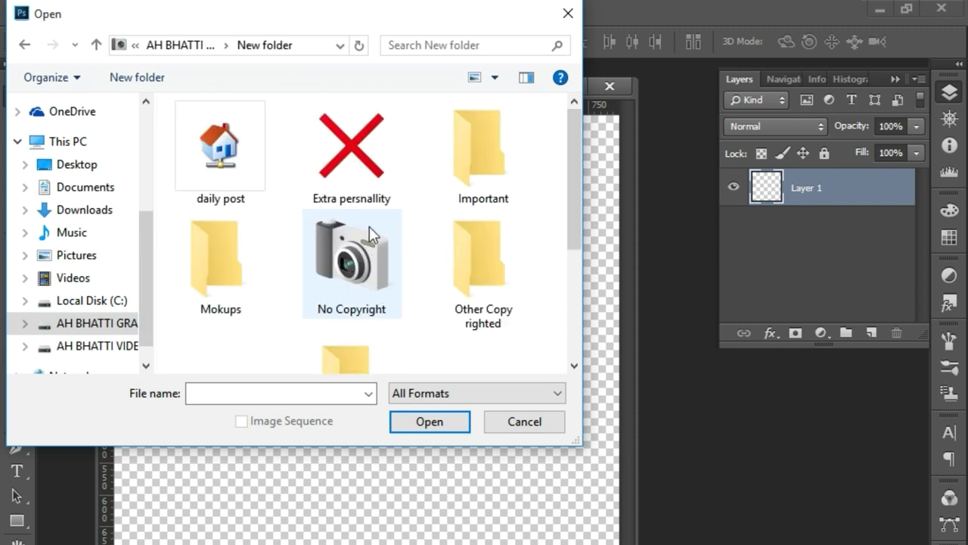
double_click(336, 272)
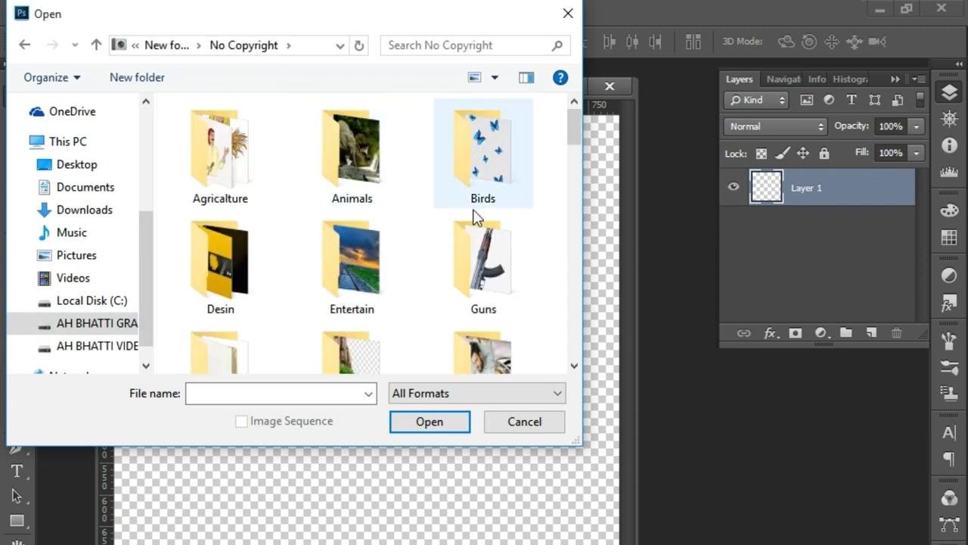
scroll(353, 257, "down", 1)
double_click(219, 337)
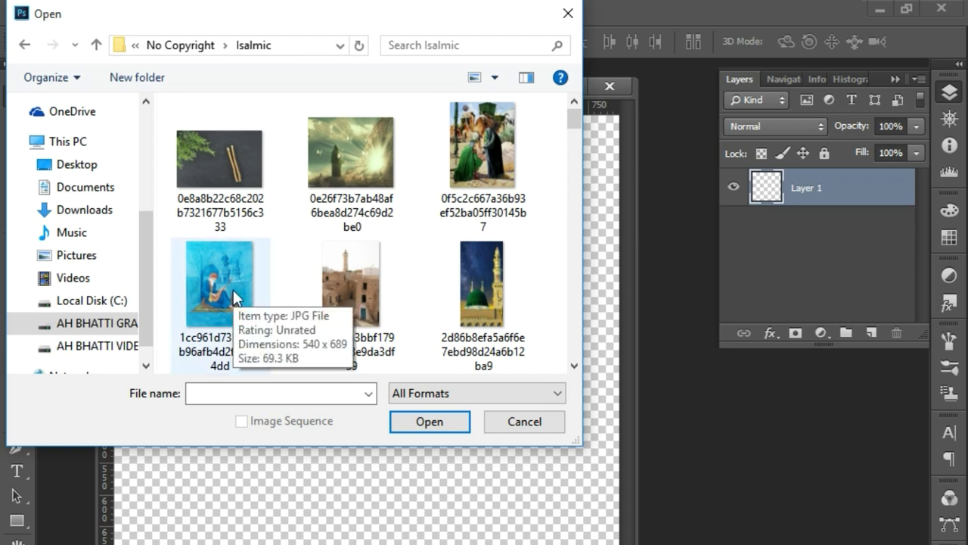
double_click(234, 290)
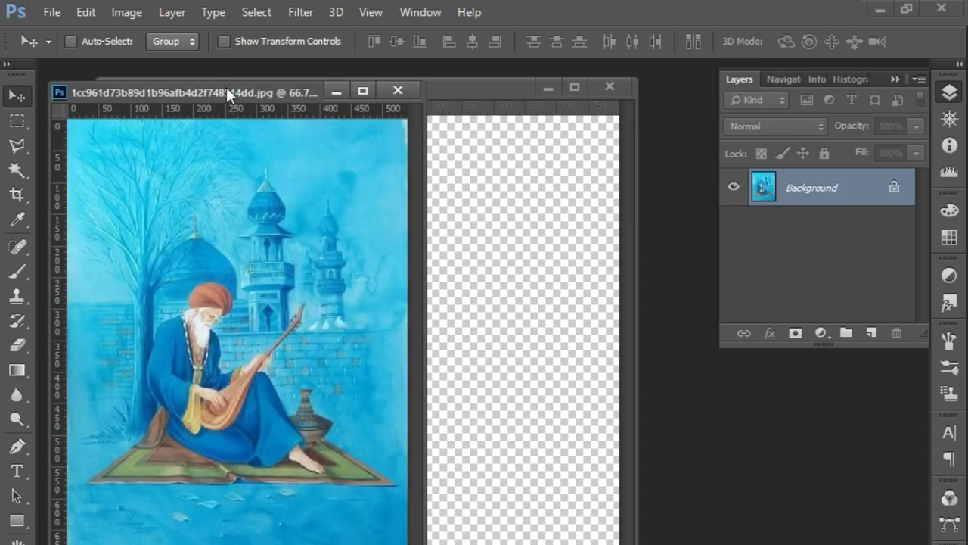
Step: Drag the musician painting into Untitled-1 as Layer 2, flip it horizontally, and shift it right
left_click_drag(226, 87, 270, 128)
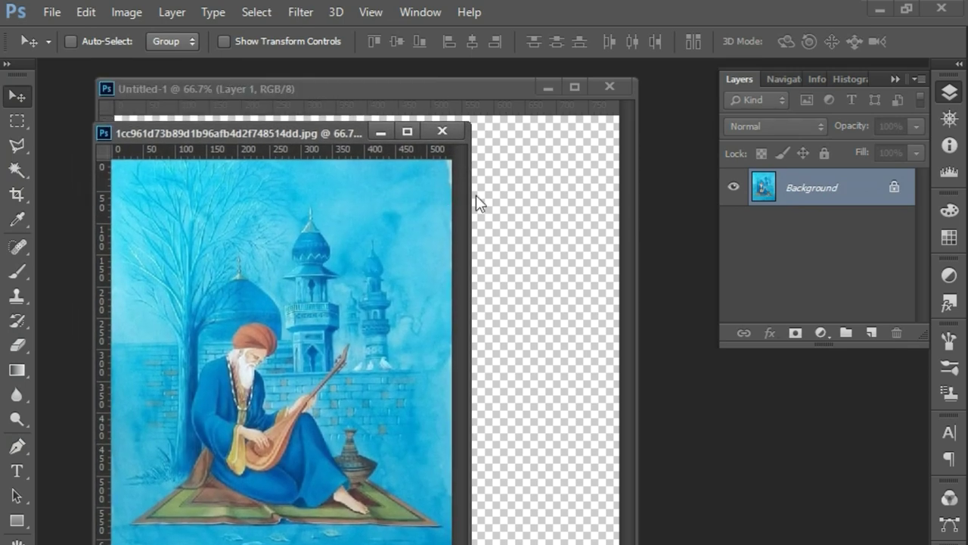
mouse_move(350, 310)
left_mouse_down()
mouse_move(522, 344)
mouse_move(489, 327)
mouse_move(356, 345)
mouse_move(326, 353)
mouse_move(315, 384)
mouse_move(335, 372)
mouse_move(336, 359)
left_mouse_up()
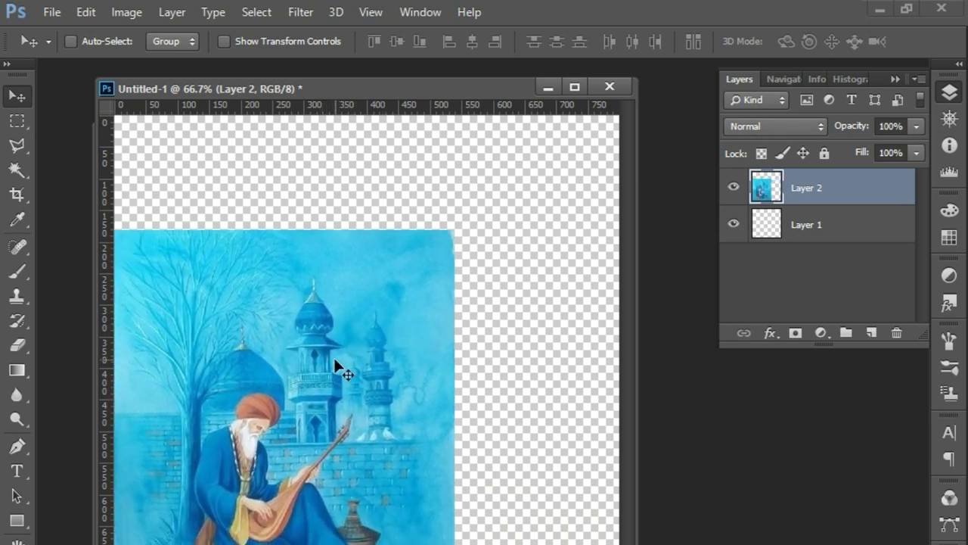
key("ctrl+t")
right_click(334, 358)
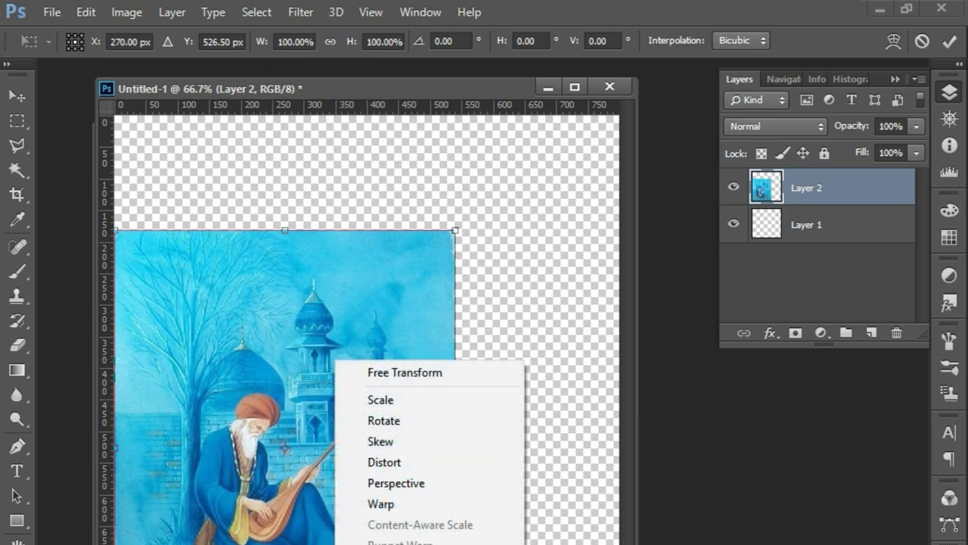
left_click(401, 541)
mouse_move(274, 429)
left_mouse_down()
mouse_move(433, 427)
mouse_move(469, 440)
mouse_move(474, 454)
mouse_move(474, 445)
left_mouse_up()
key("Return")
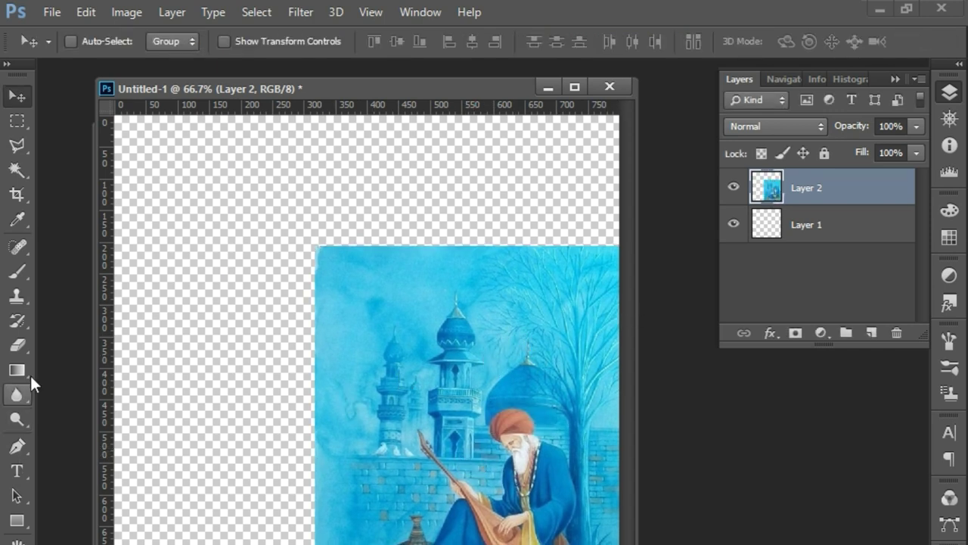
Step: Select Layer 1 and sample the painting's sky blue as the foreground colour
left_click(771, 227)
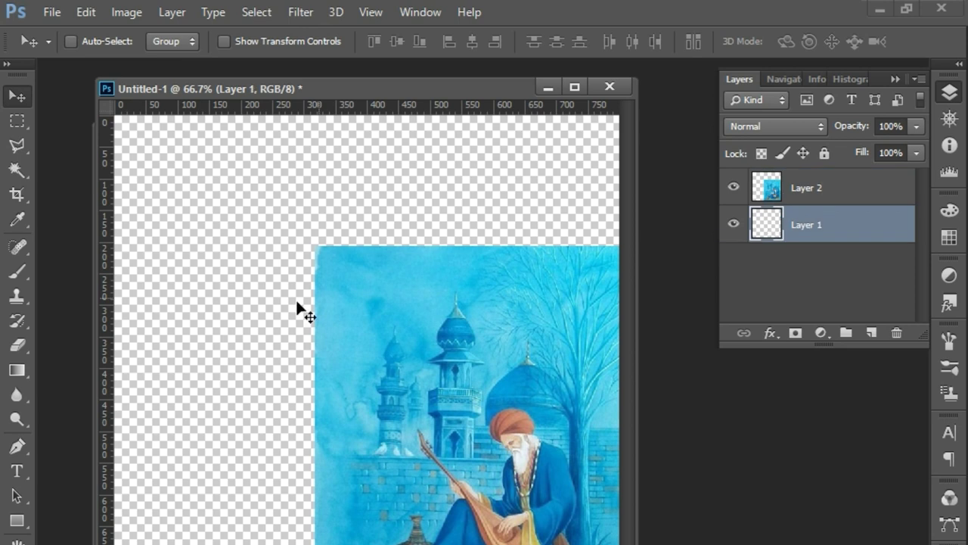
left_click(19, 374)
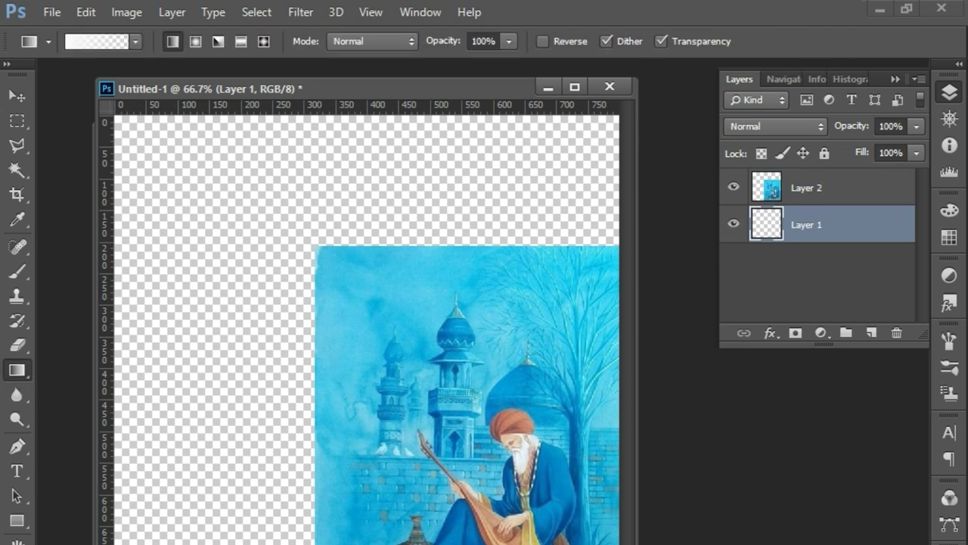
left_click(15, 541)
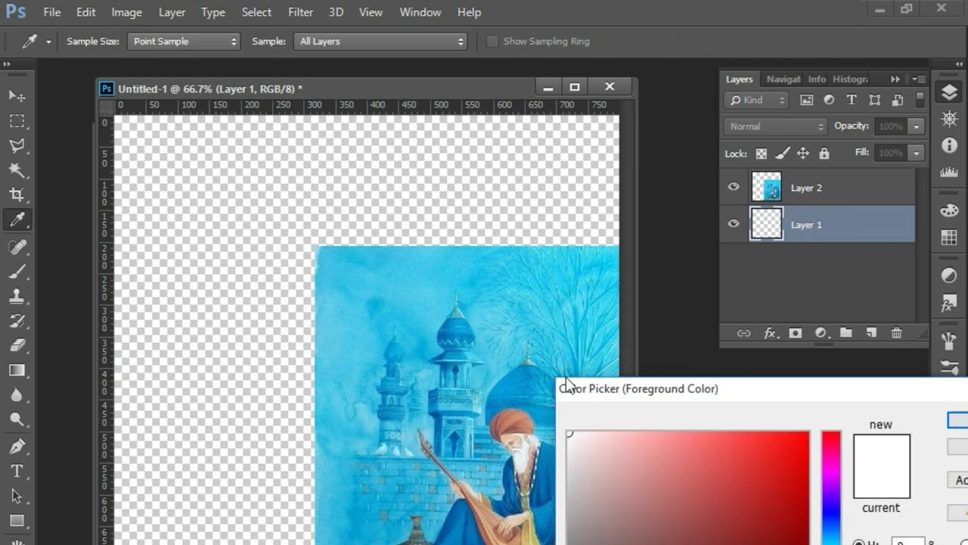
left_click(417, 287)
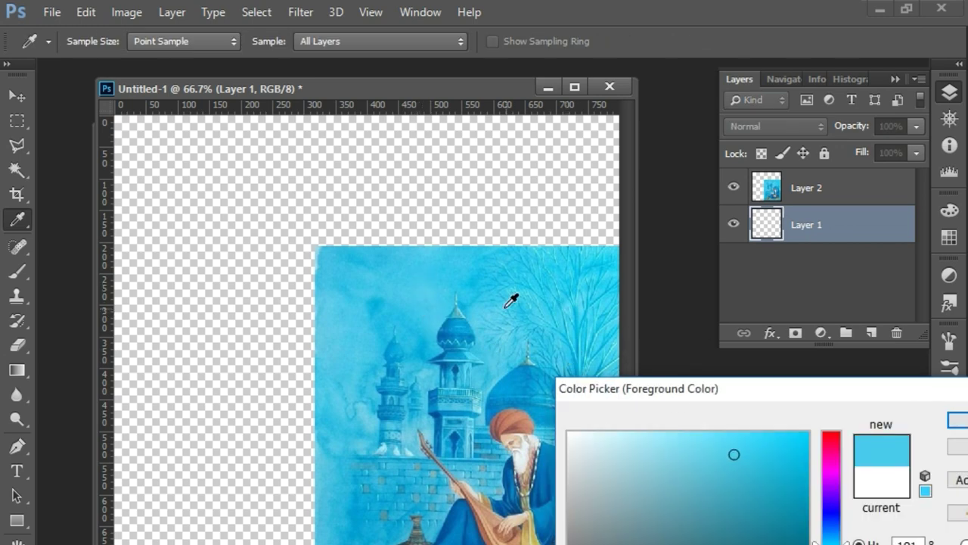
left_click(957, 420)
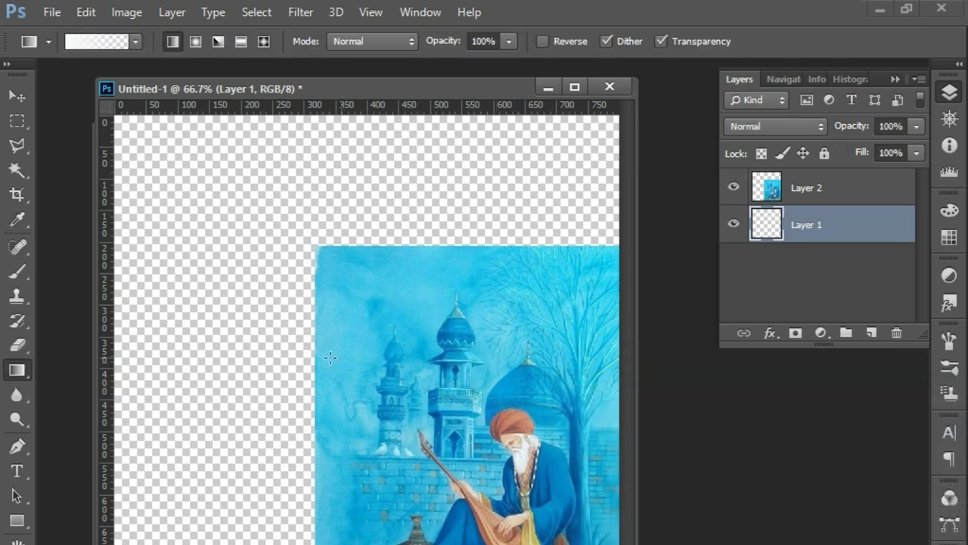
Step: Drag two gradients on Layer 1, then fill it solid blue with the Paint Bucket
left_click_drag(222, 247, 225, 413)
left_click_drag(240, 480, 232, 463)
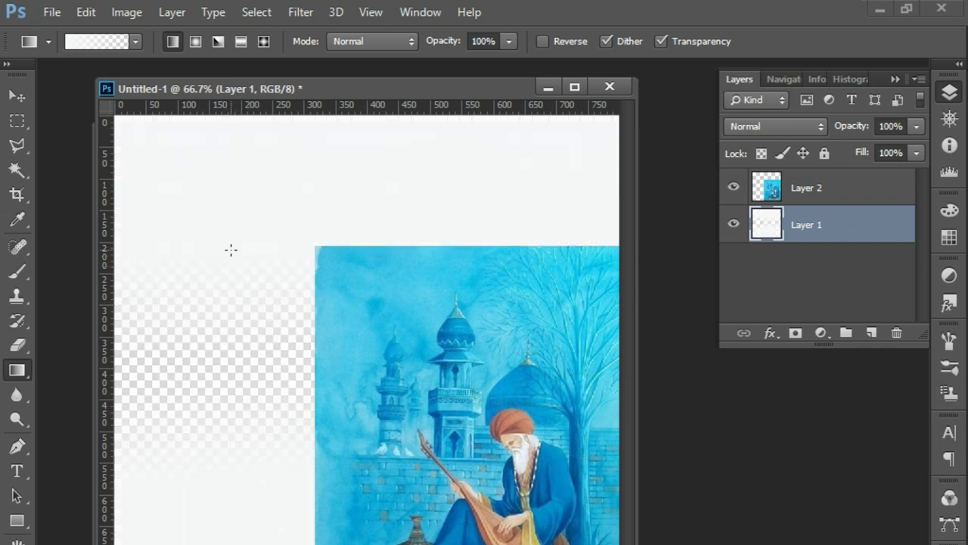
right_click(21, 369)
left_click(68, 384)
left_click(242, 234)
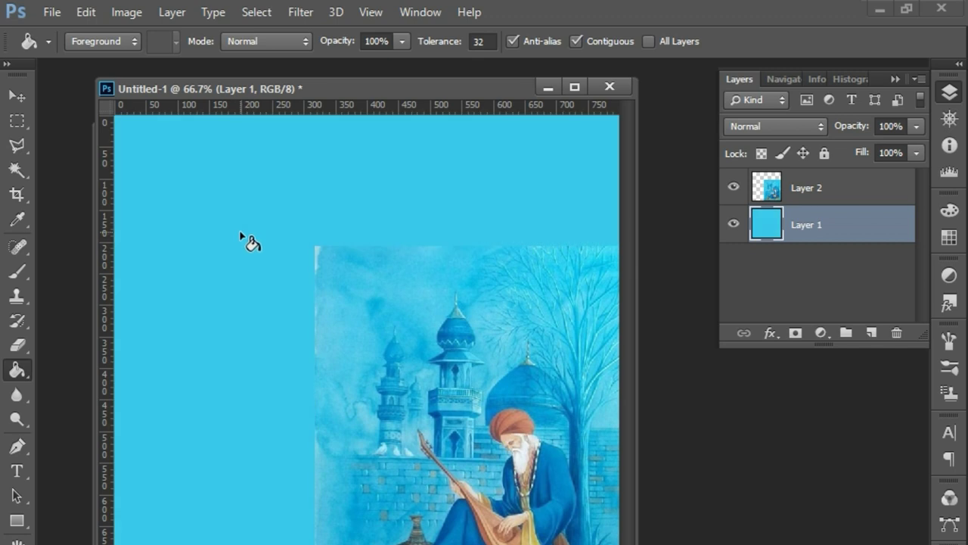
Step: Soften the painting's hard left edge on Layer 2 with an 83 px History Brush
left_click(17, 321)
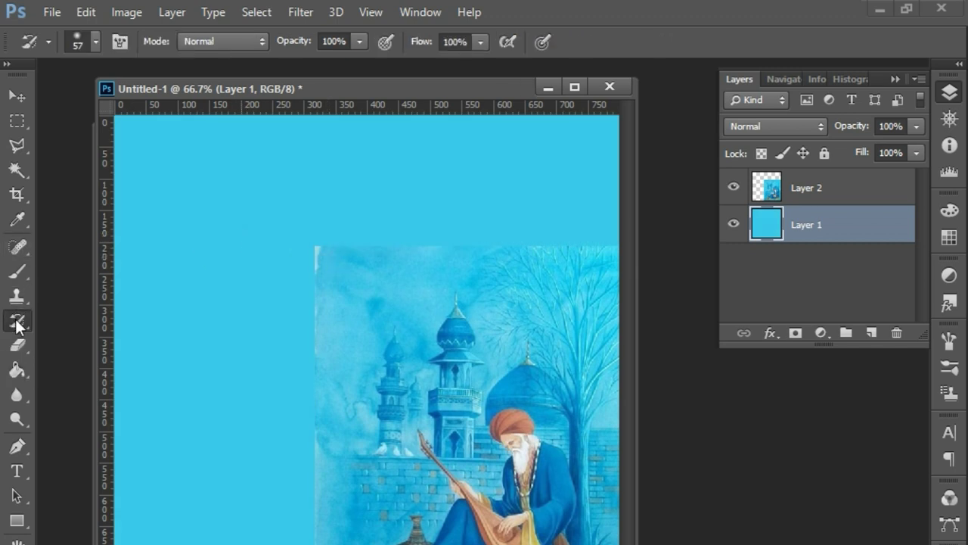
left_click_drag(318, 195, 301, 278)
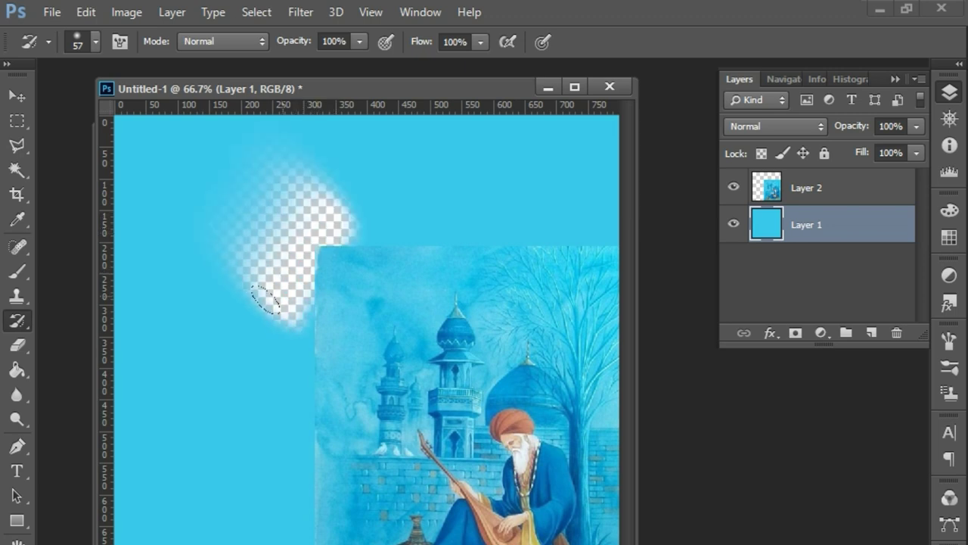
left_click(768, 183)
left_click(96, 42)
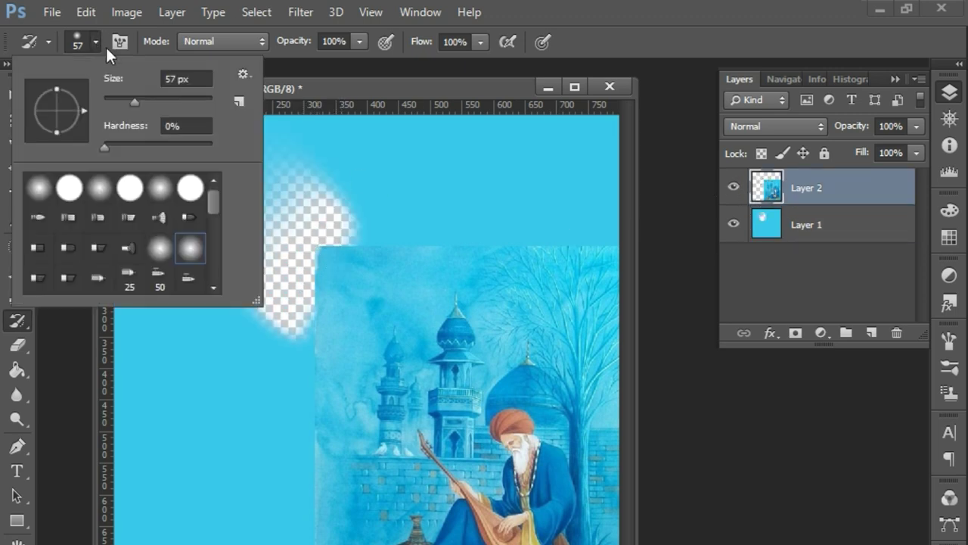
left_click(147, 101)
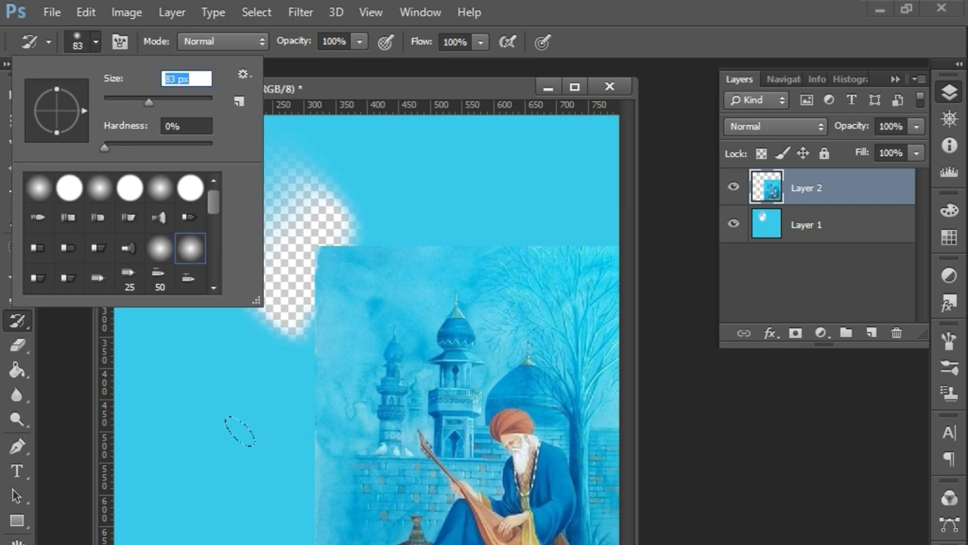
key("Return")
mouse_move(277, 532)
left_mouse_down()
mouse_move(288, 197)
mouse_move(443, 182)
mouse_move(587, 197)
left_mouse_up()
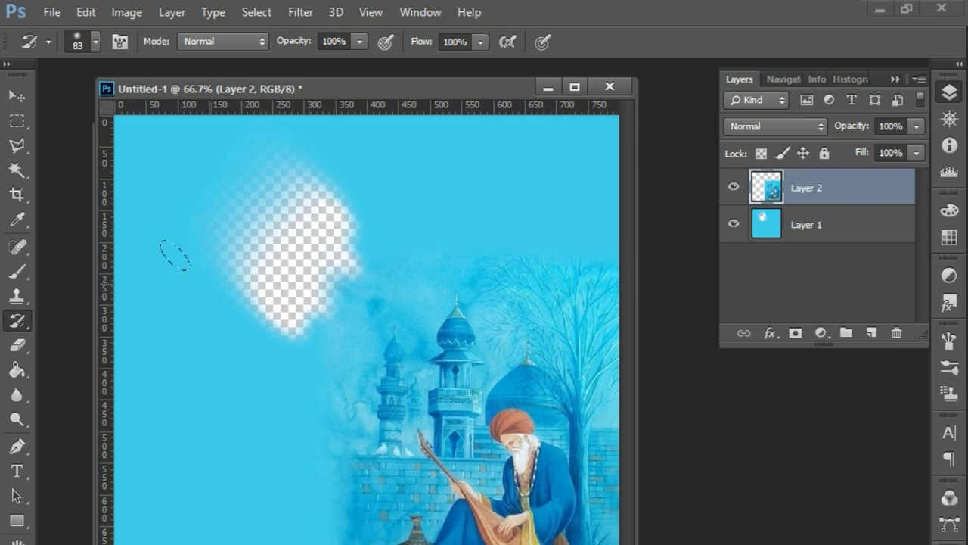
Step: Paint blue over the remaining transparent patch with the Brush tool
left_click(15, 269)
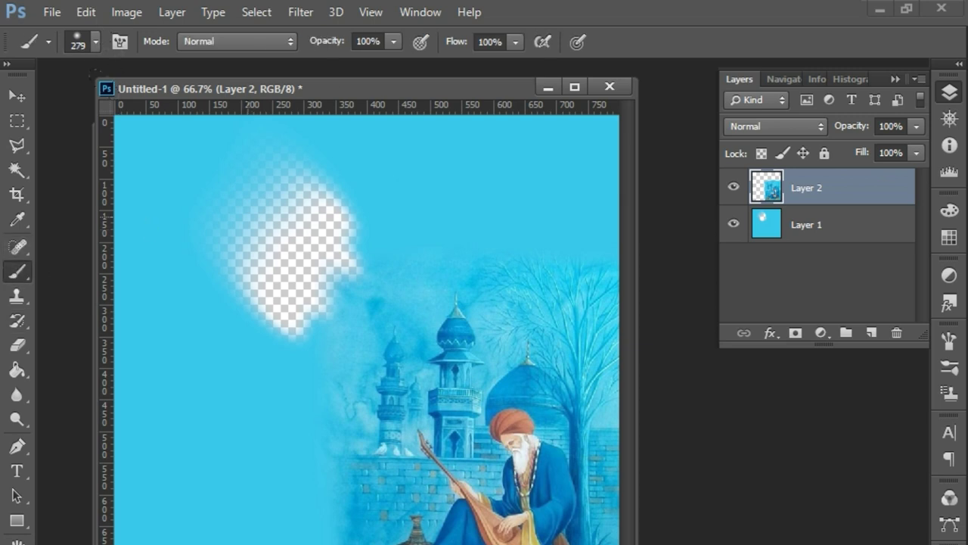
left_click_drag(248, 227, 226, 258)
mouse_move(287, 288)
left_mouse_down()
mouse_move(310, 220)
mouse_move(337, 226)
mouse_move(295, 310)
left_mouse_up()
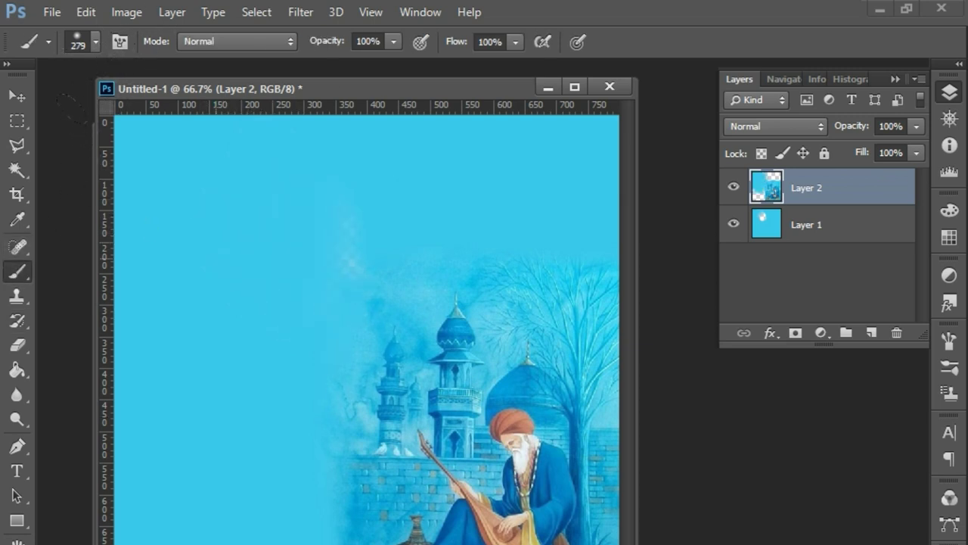
left_click(18, 97)
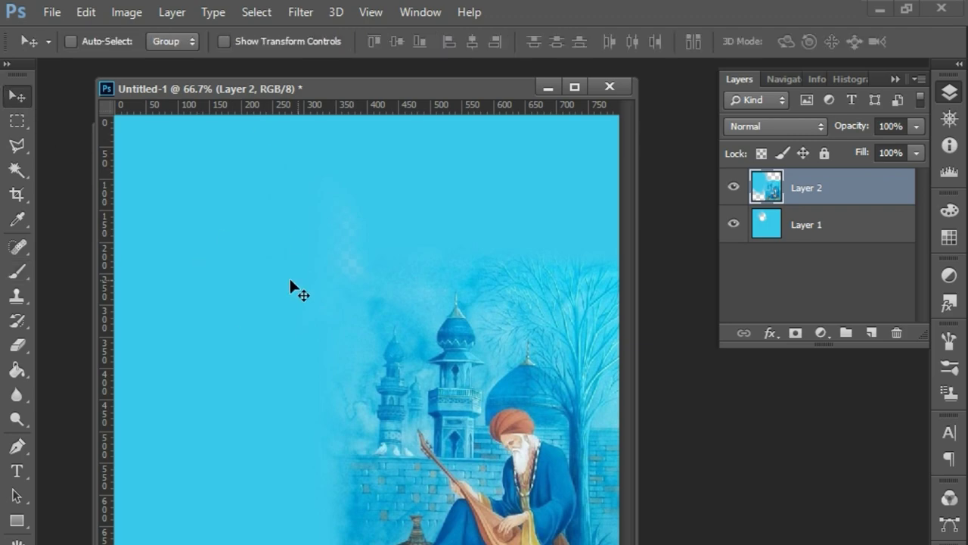
Step: Browse to Inpage › post and cancel, then close the extra JPG window and reposition Untitled-1
key("ctrl+o")
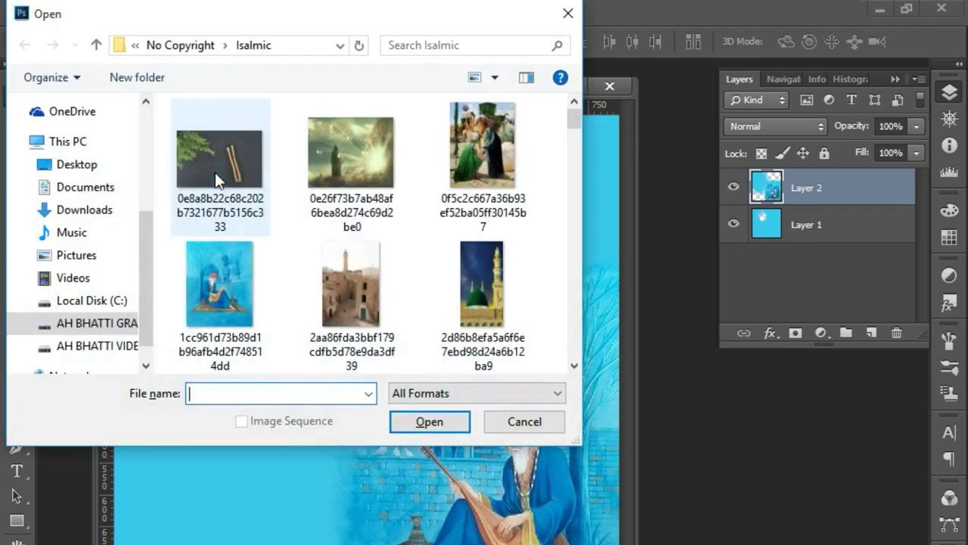
left_click(90, 346)
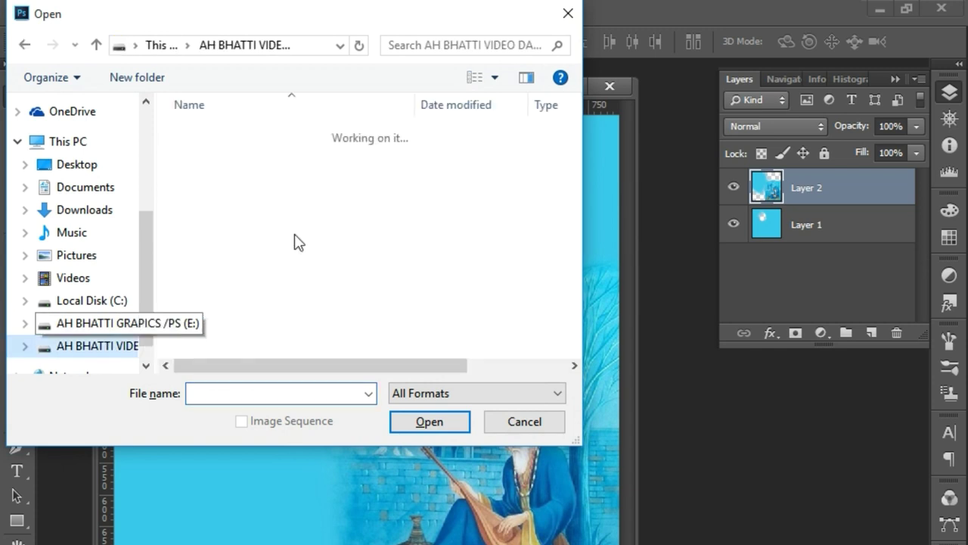
double_click(242, 151)
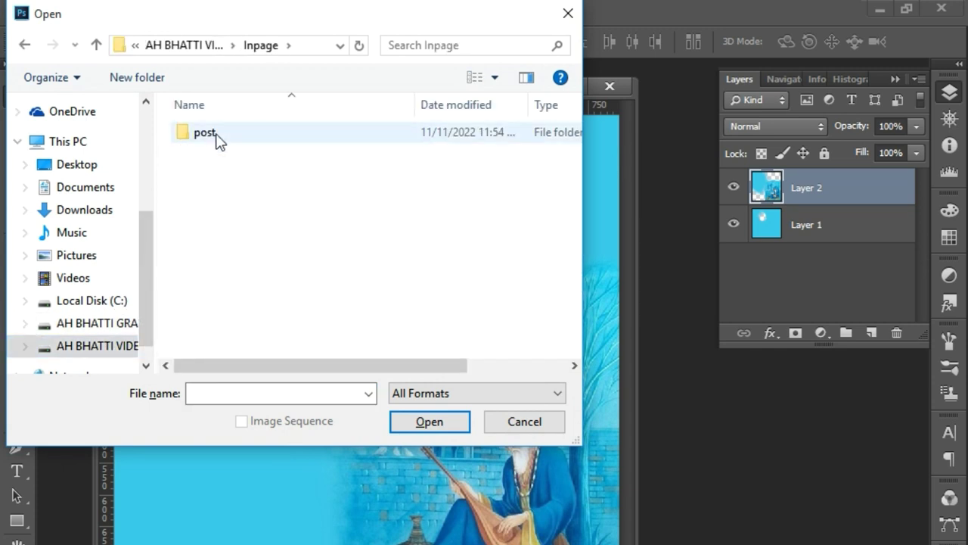
double_click(219, 140)
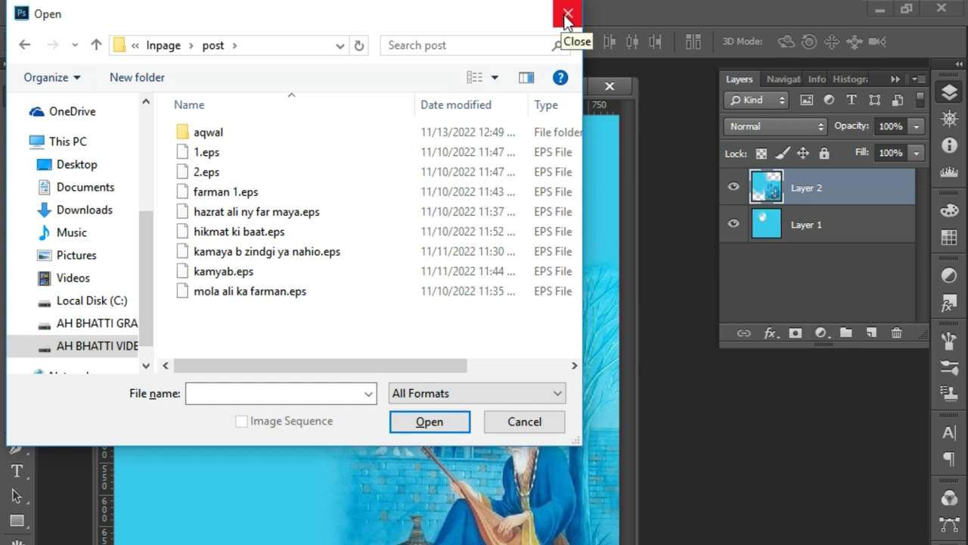
left_click(566, 16)
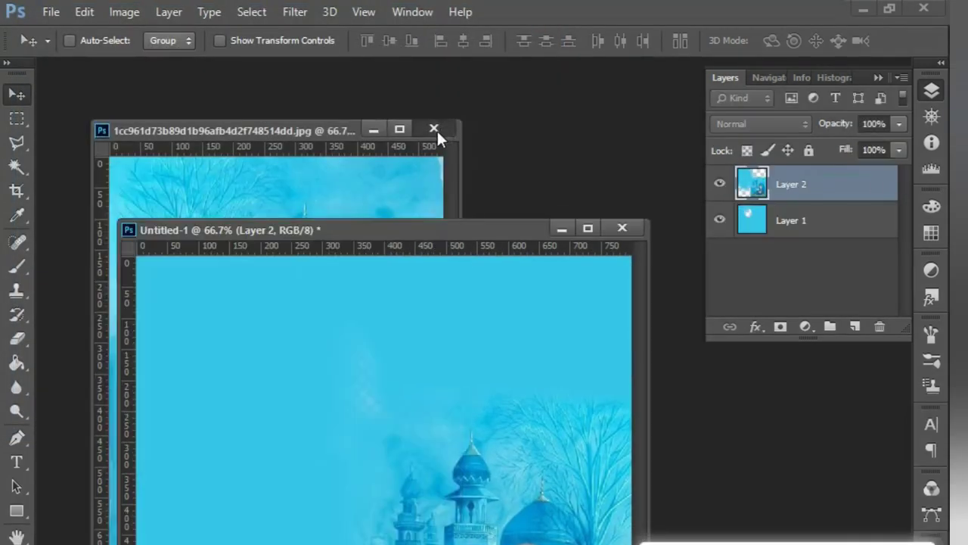
left_click(434, 129)
left_click_drag(384, 175, 361, 94)
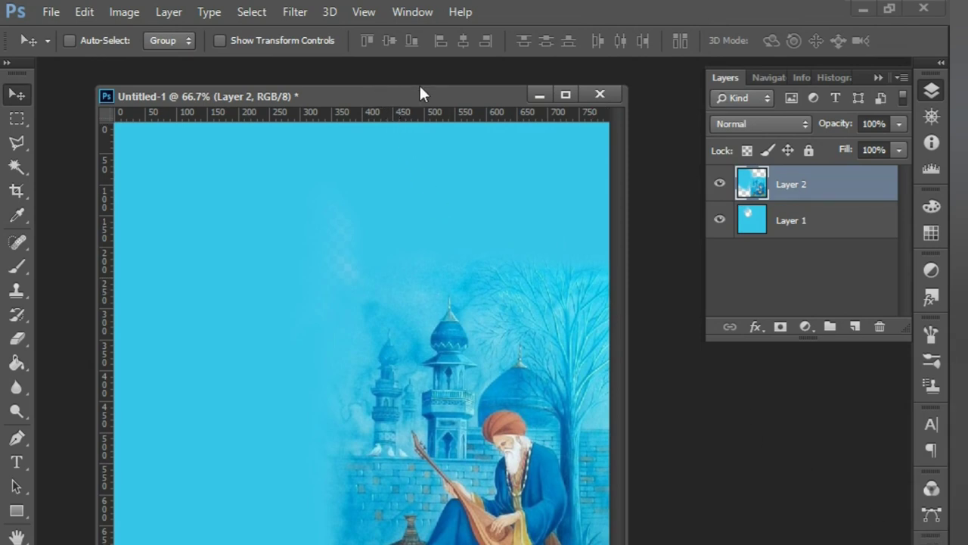
left_click_drag(421, 94, 415, 89)
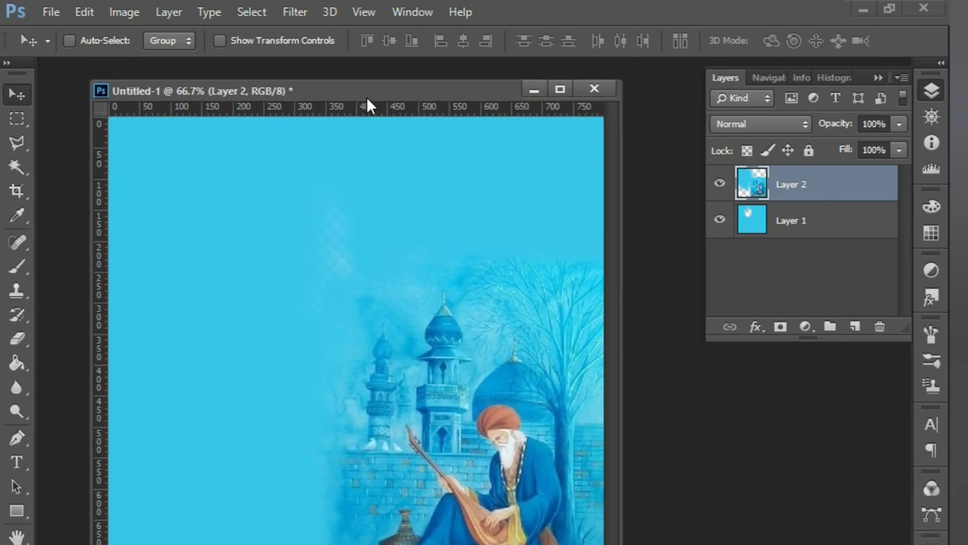
Step: Open 2.eps from Inpage › post with default rasterize settings, then close it without saving
key("ctrl+o")
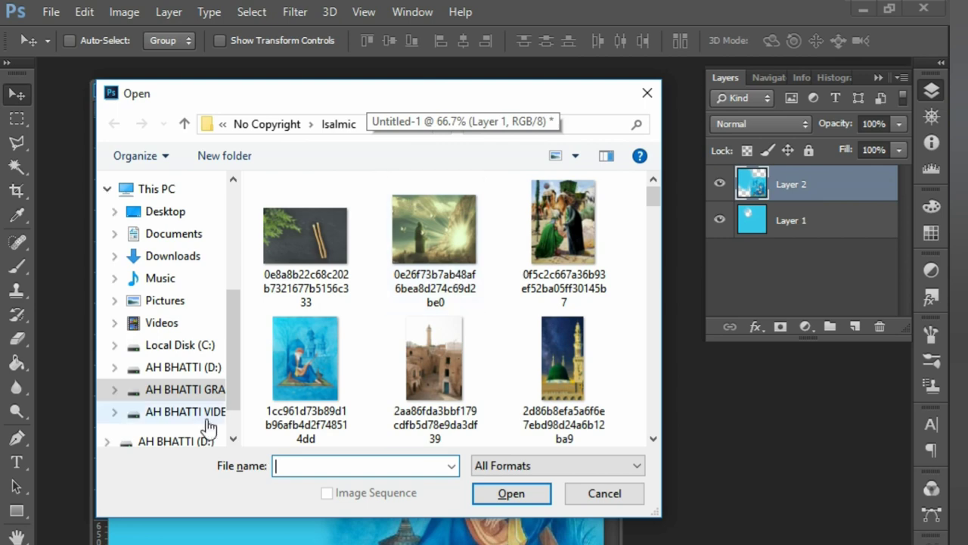
left_click(205, 418)
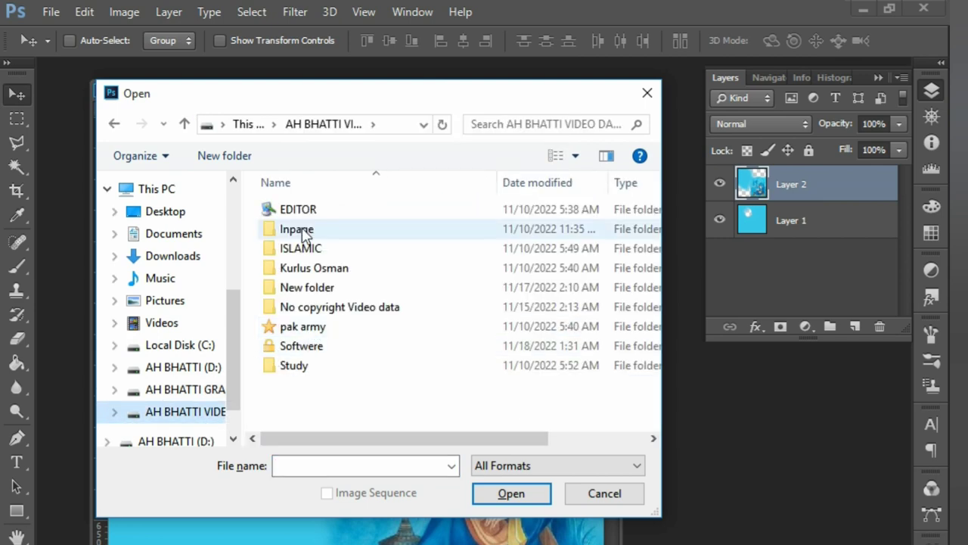
left_click(303, 236)
double_click(302, 231)
double_click(296, 213)
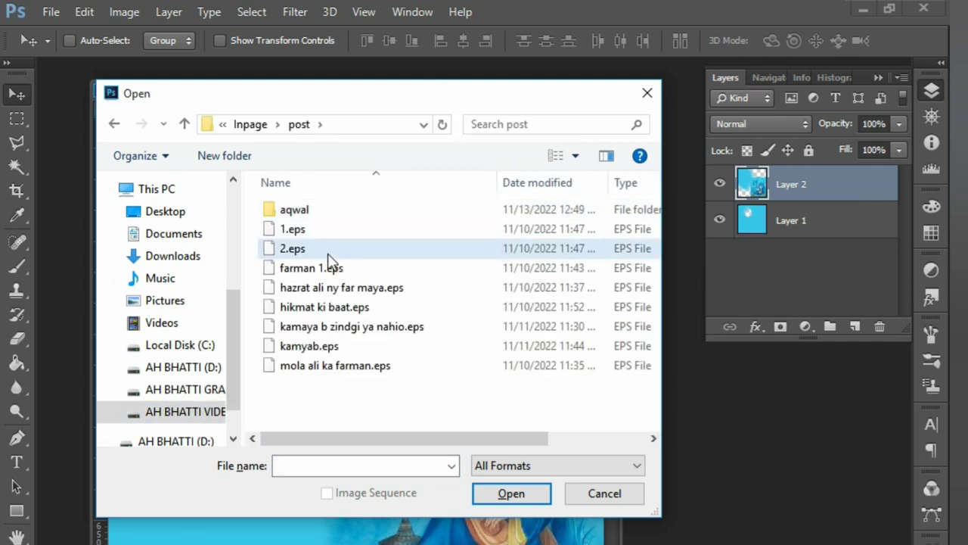
double_click(328, 257)
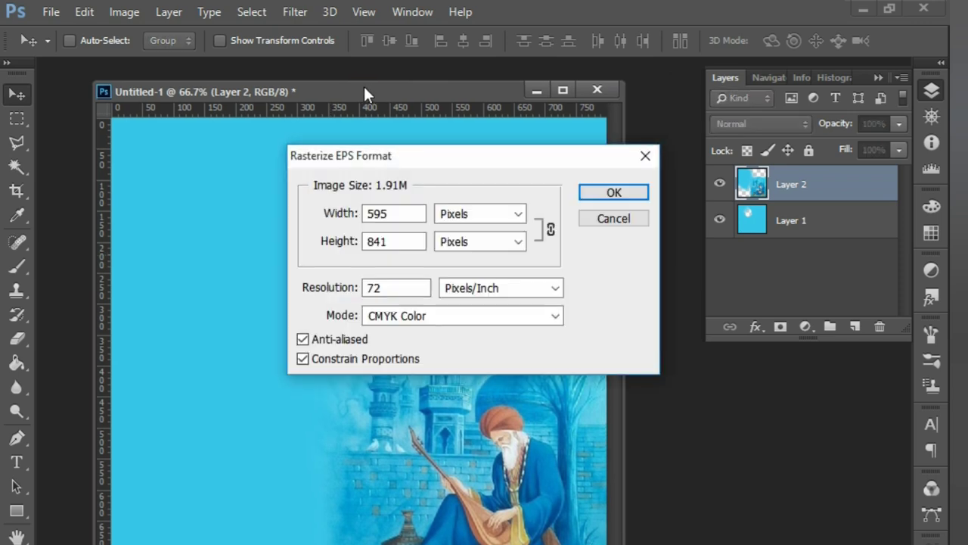
left_click(612, 195)
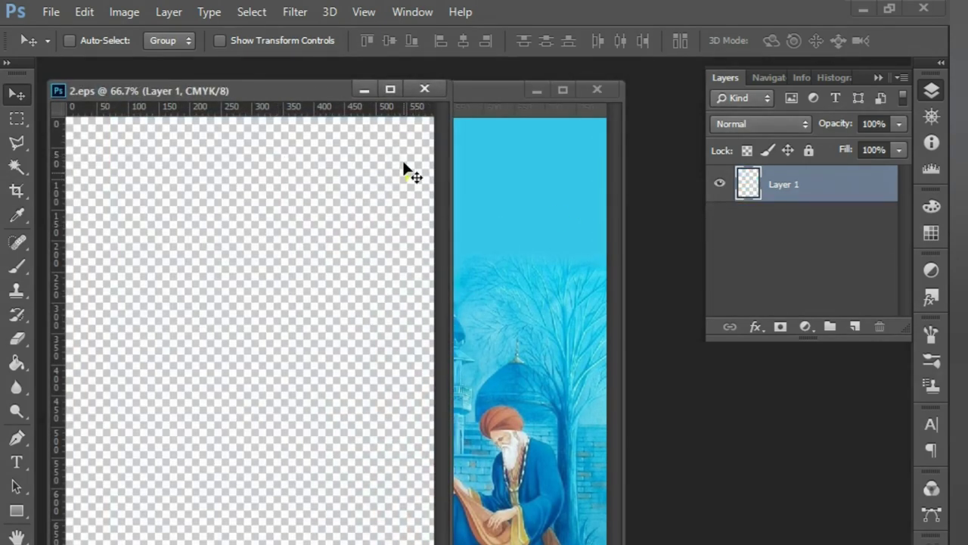
left_click(425, 89)
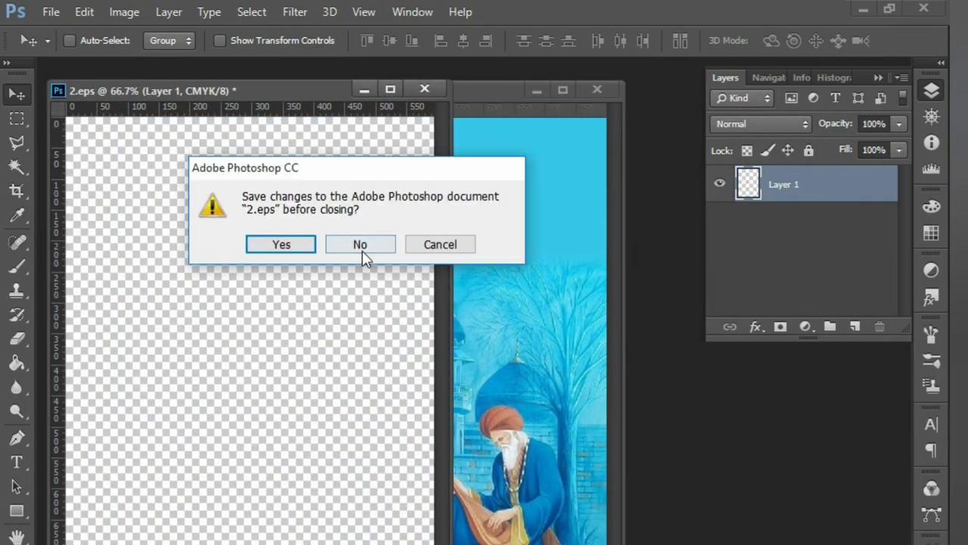
left_click(362, 254)
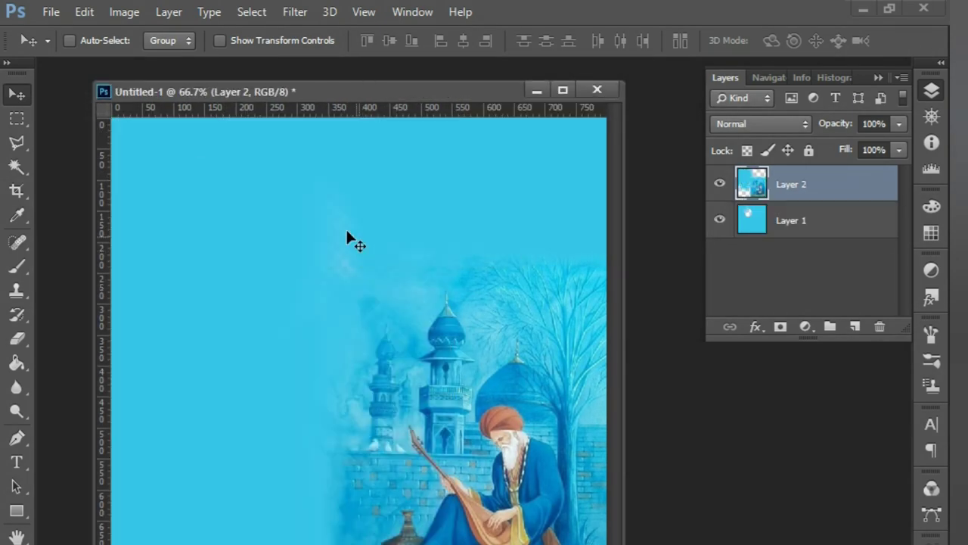
Step: Open aqwal.eps and close it unsaved, then open the MUSLIM quote EPS file
left_click(46, 12)
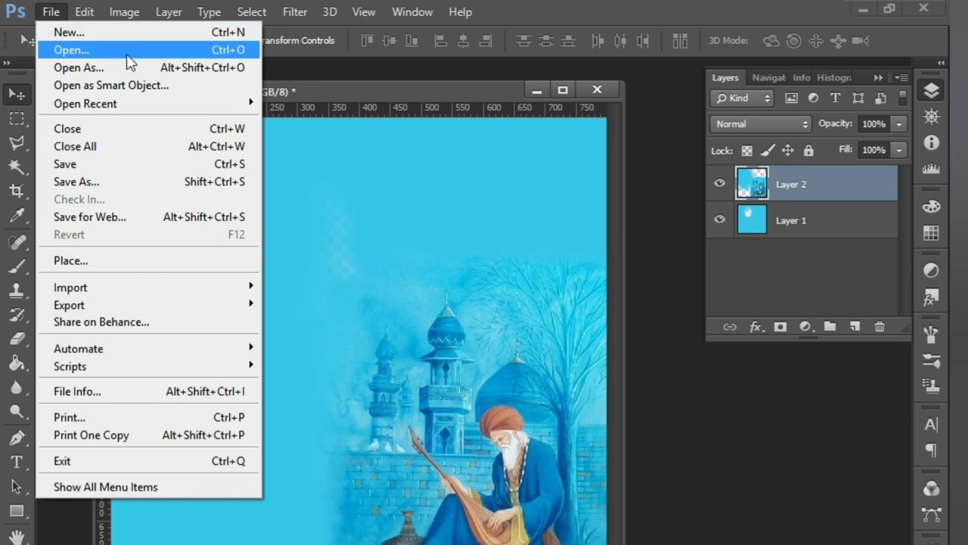
left_click(234, 53)
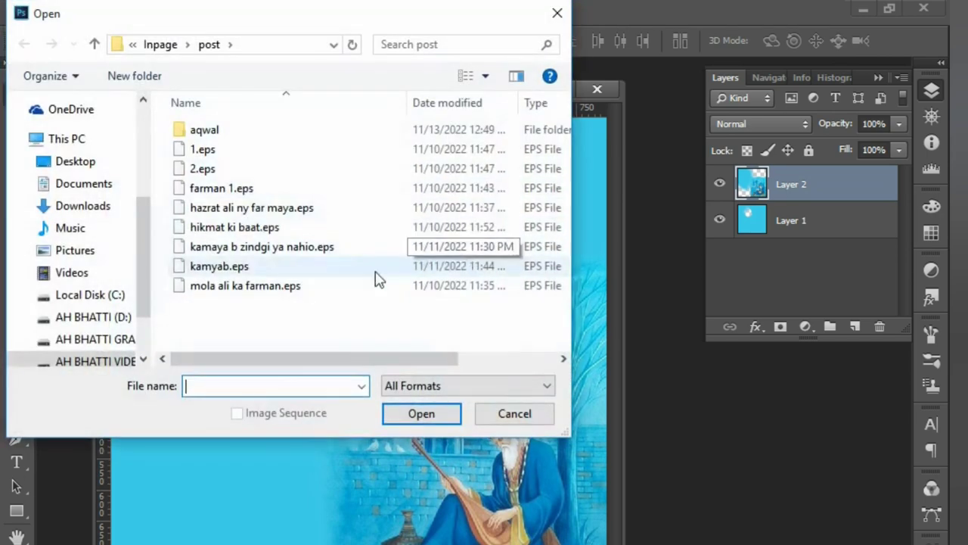
double_click(217, 133)
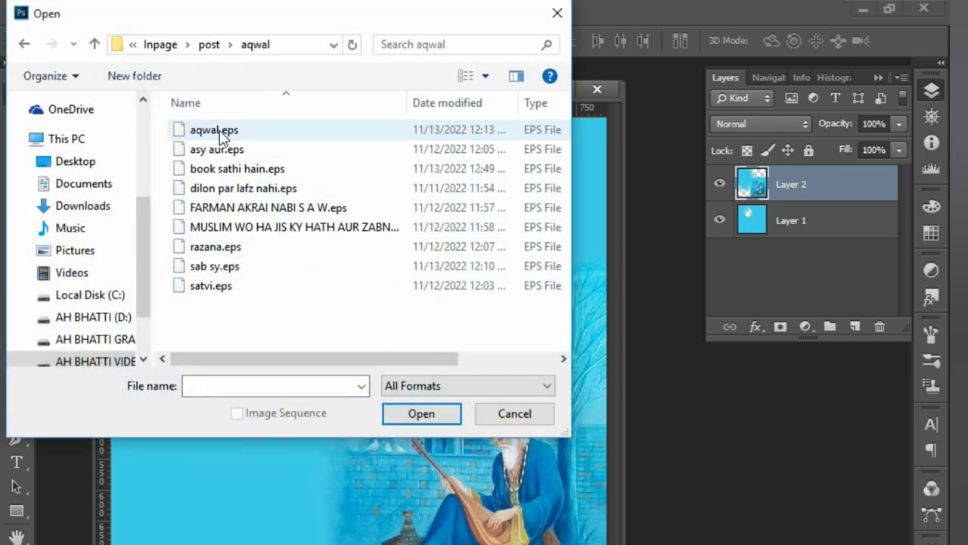
double_click(214, 130)
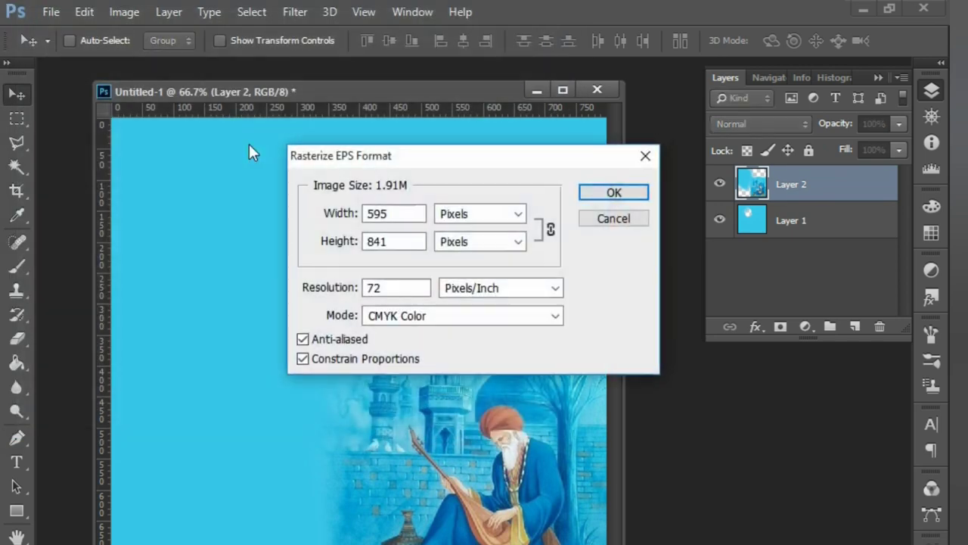
left_click(620, 195)
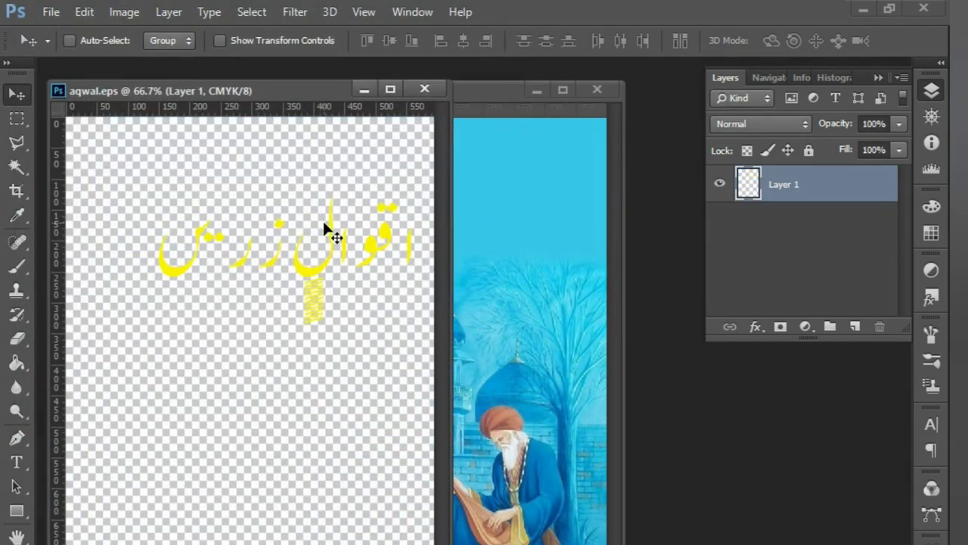
left_click(425, 88)
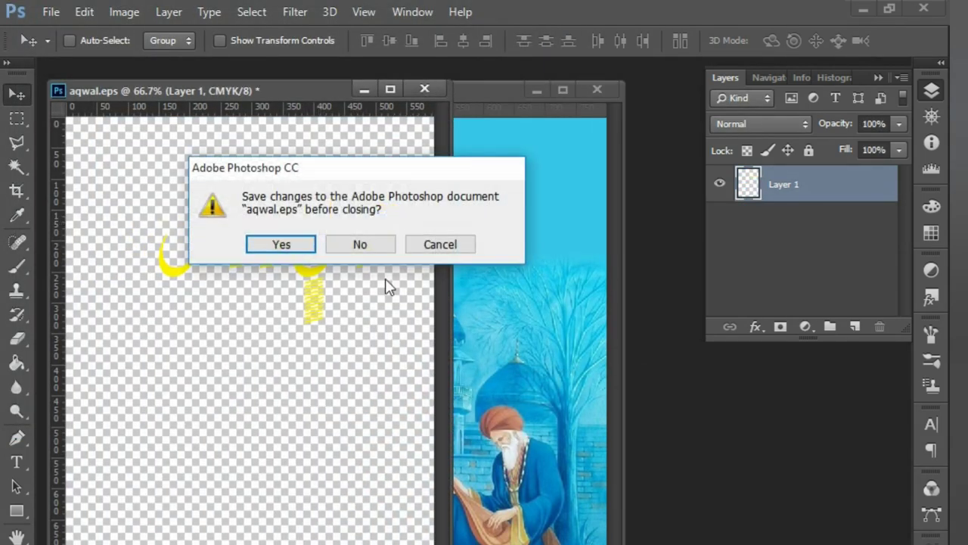
left_click(358, 243)
key("ctrl+o")
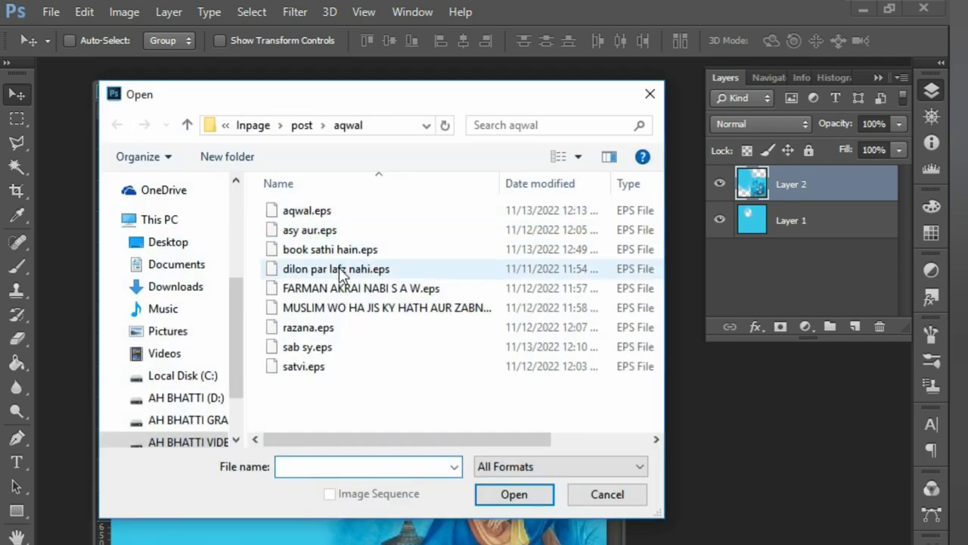
double_click(342, 316)
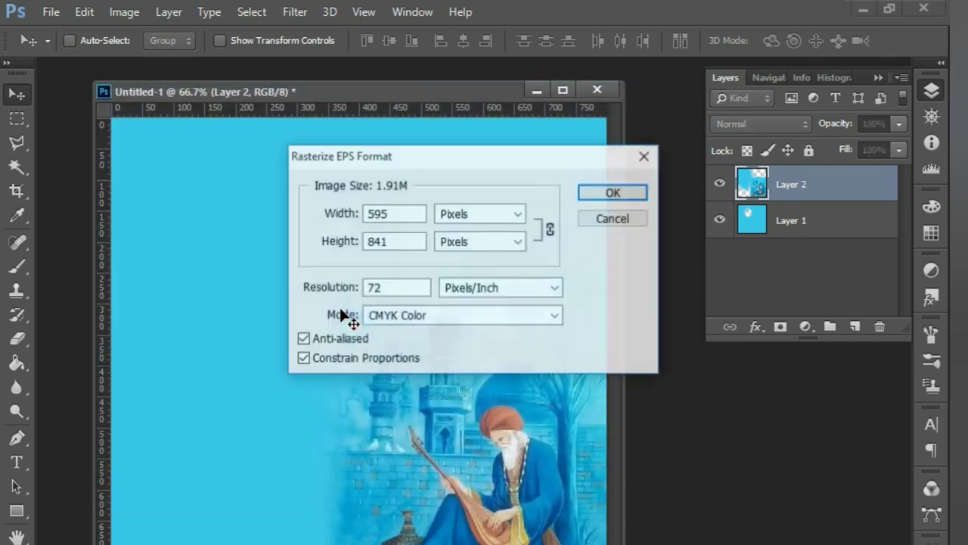
Step: Rasterize the Muslim EPS, drag the yellow Urdu quote in as Layer 3, enlarge it, and shift it left
left_click(615, 194)
mouse_move(400, 253)
left_mouse_down()
mouse_move(479, 287)
mouse_move(344, 262)
mouse_move(352, 255)
left_mouse_up()
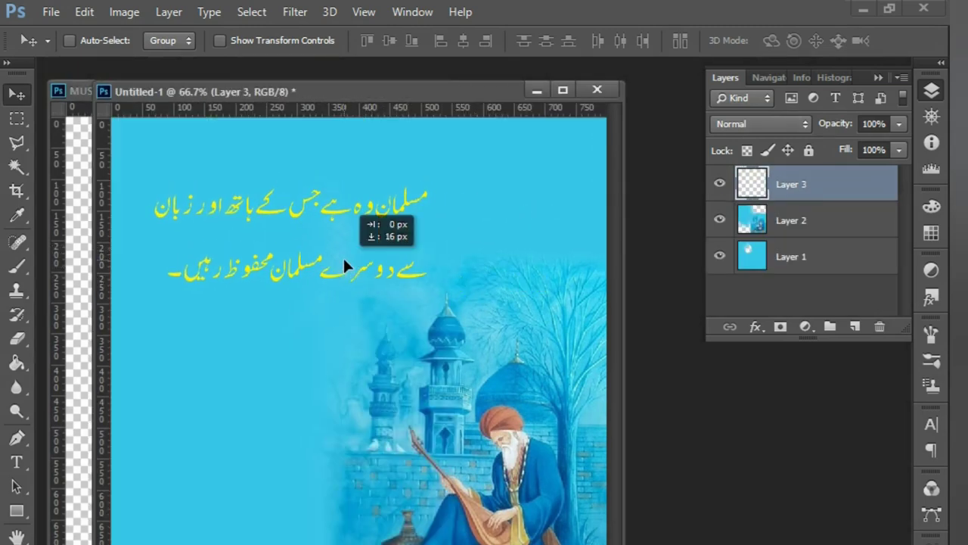
key("ctrl+t")
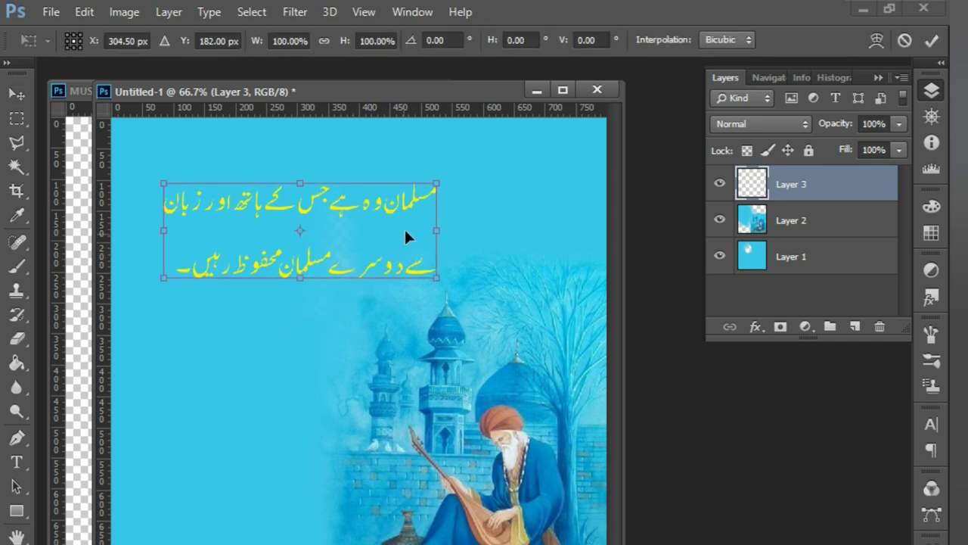
left_click_drag(436, 180, 523, 155)
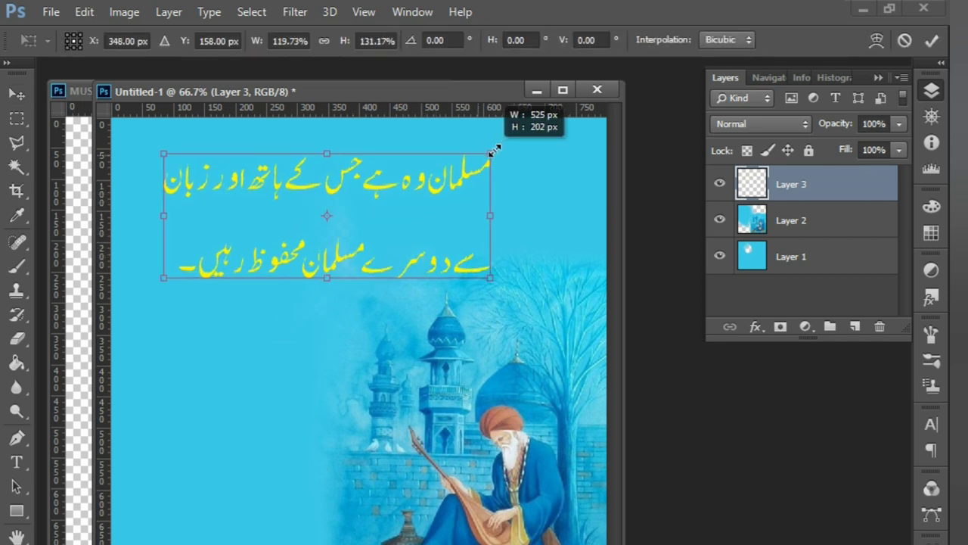
key("Return")
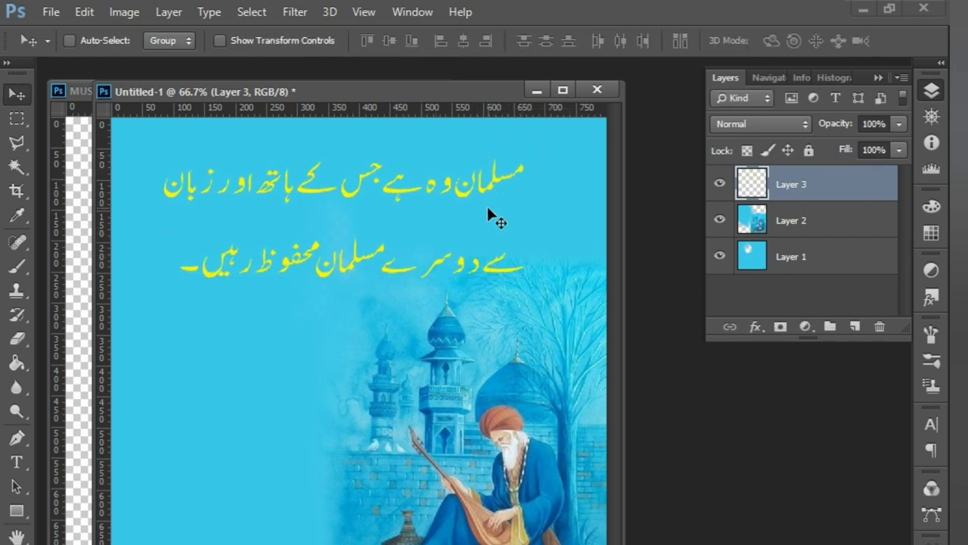
left_click_drag(487, 206, 455, 215)
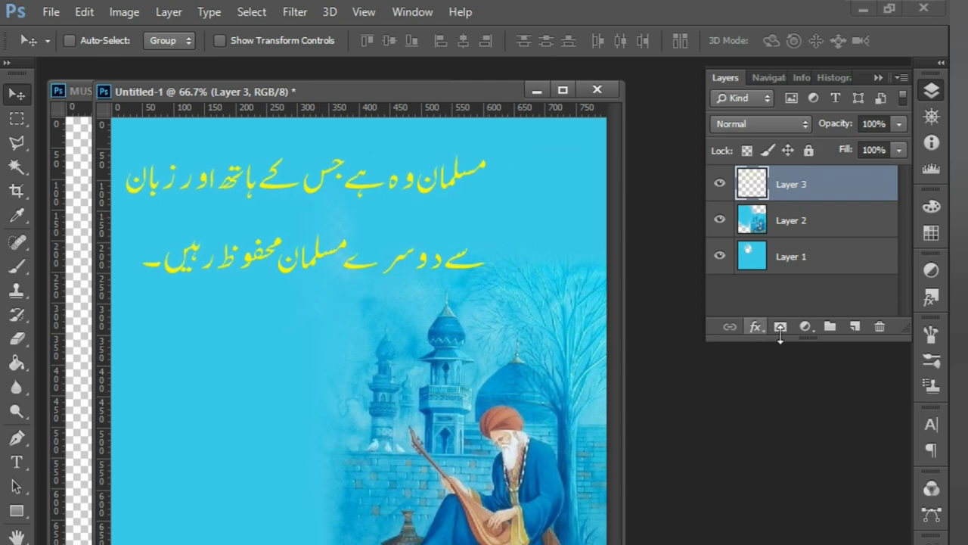
Step: Add a Drop Shadow to the Urdu quote with distance 0
left_click(755, 326)
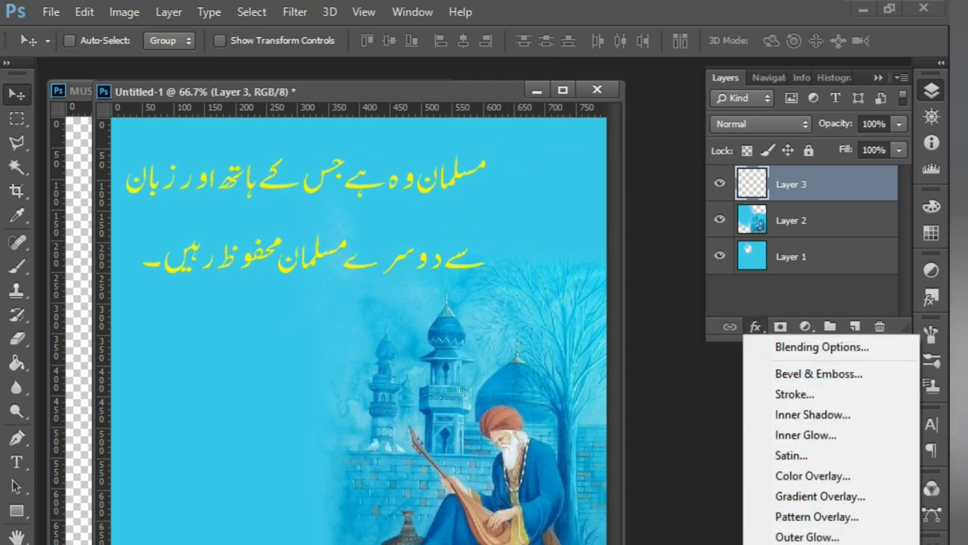
left_click(806, 544)
left_click_drag(546, 429, 664, 280)
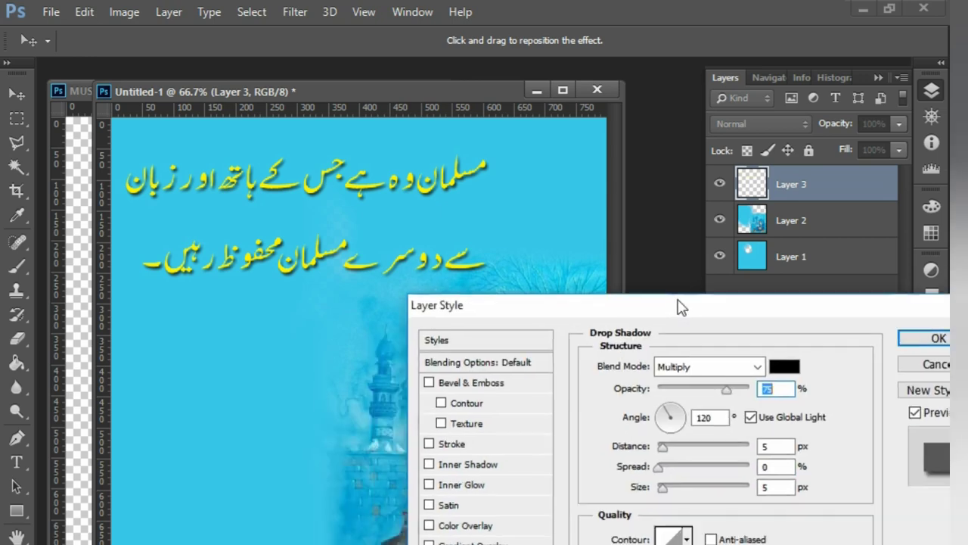
mouse_move(699, 373)
left_mouse_down()
mouse_move(684, 371)
mouse_move(698, 394)
left_mouse_up()
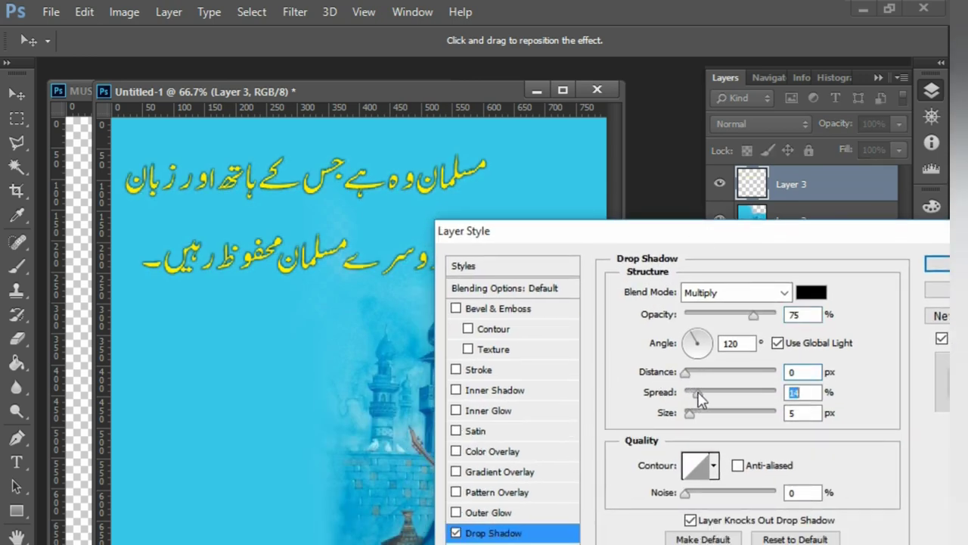
Step: Add a black Color Overlay and reduce the drop shadow's spread
left_click(496, 453)
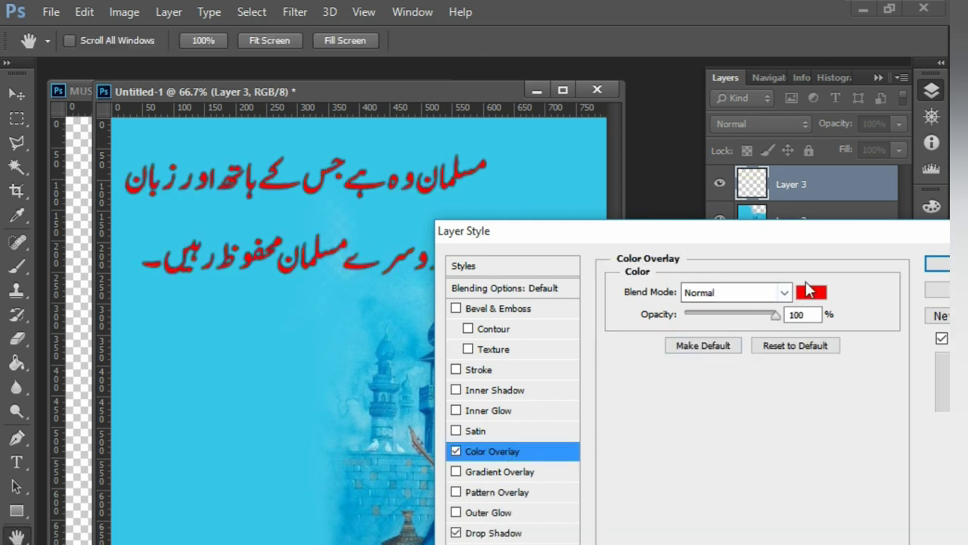
left_click(811, 292)
left_click(320, 391)
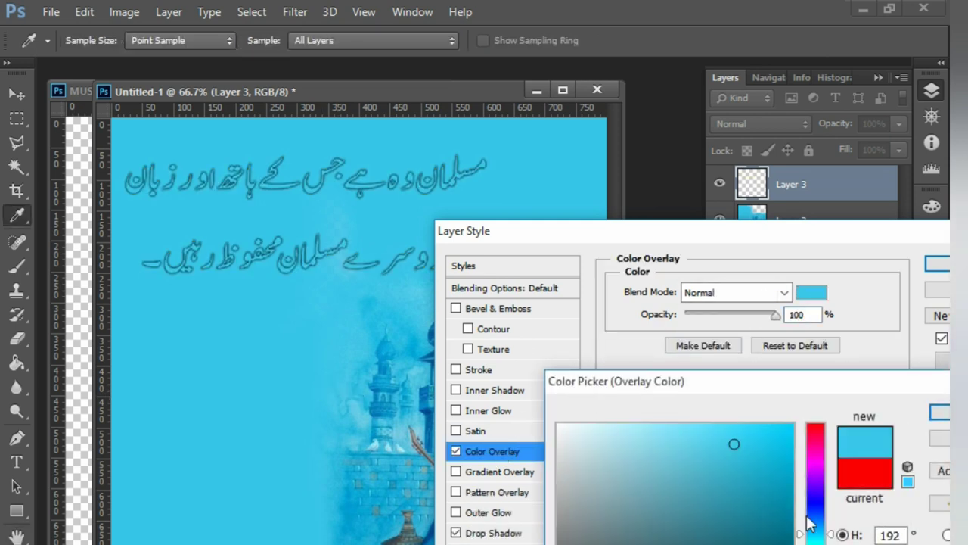
left_click(458, 168)
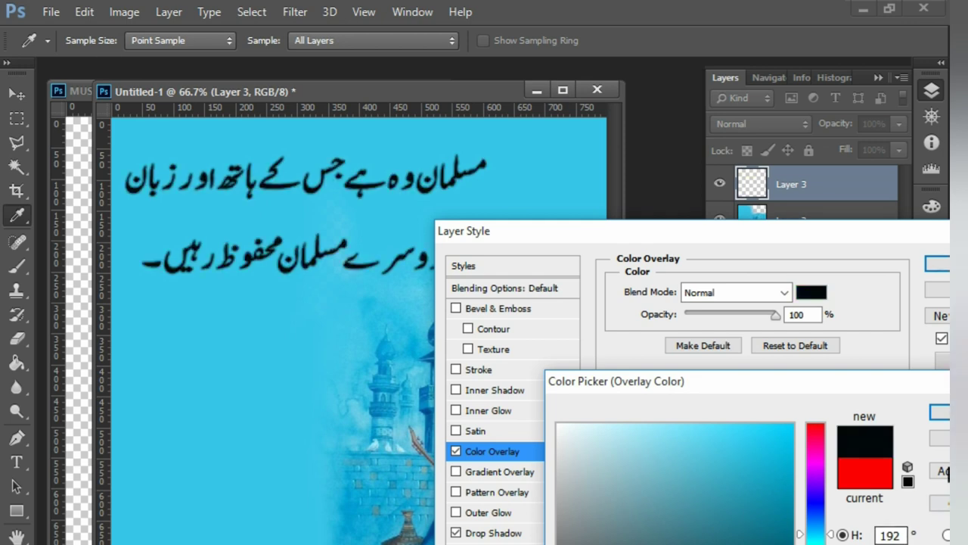
left_click(940, 412)
left_click(519, 533)
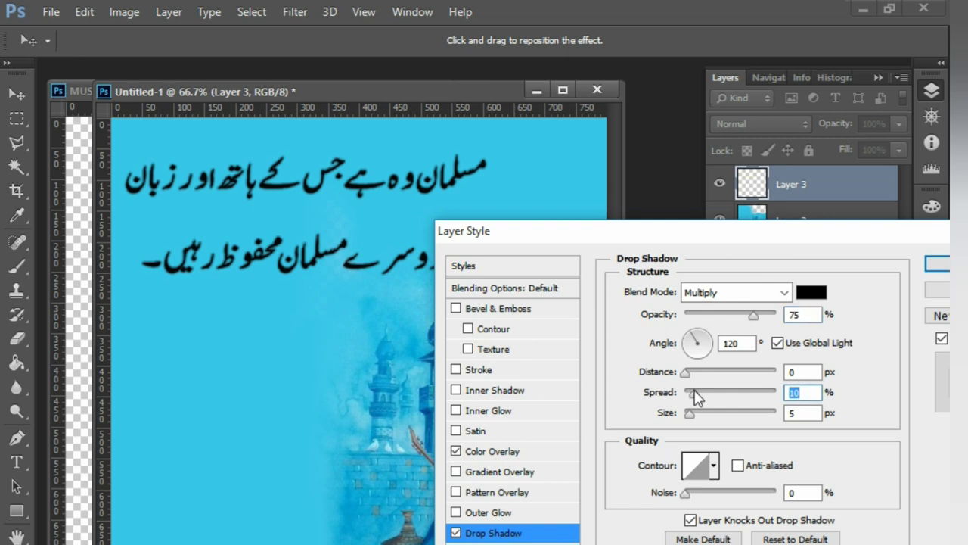
left_click_drag(696, 399, 692, 401)
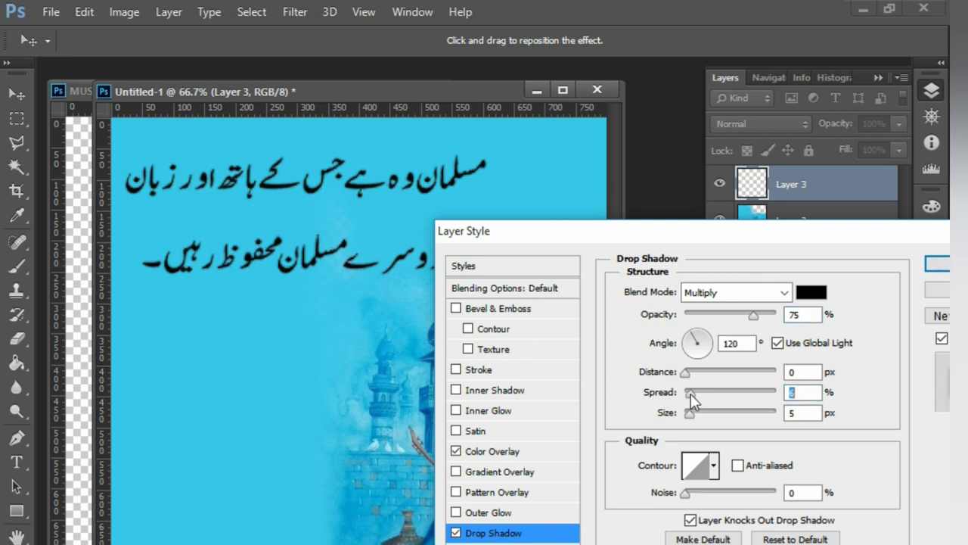
Step: Try a white Stroke, remove it, and apply the overlay and shadow effects
left_click(476, 369)
left_click(664, 425)
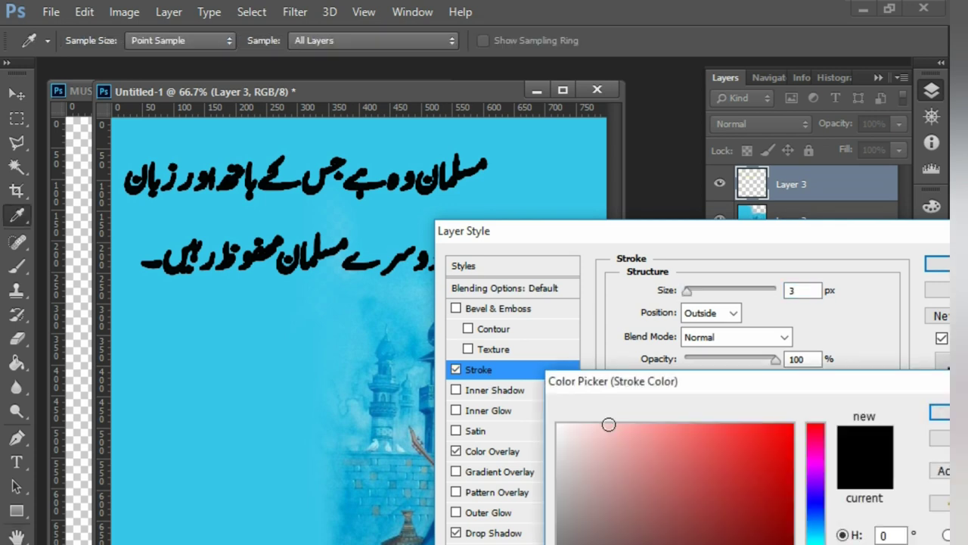
left_click(563, 432)
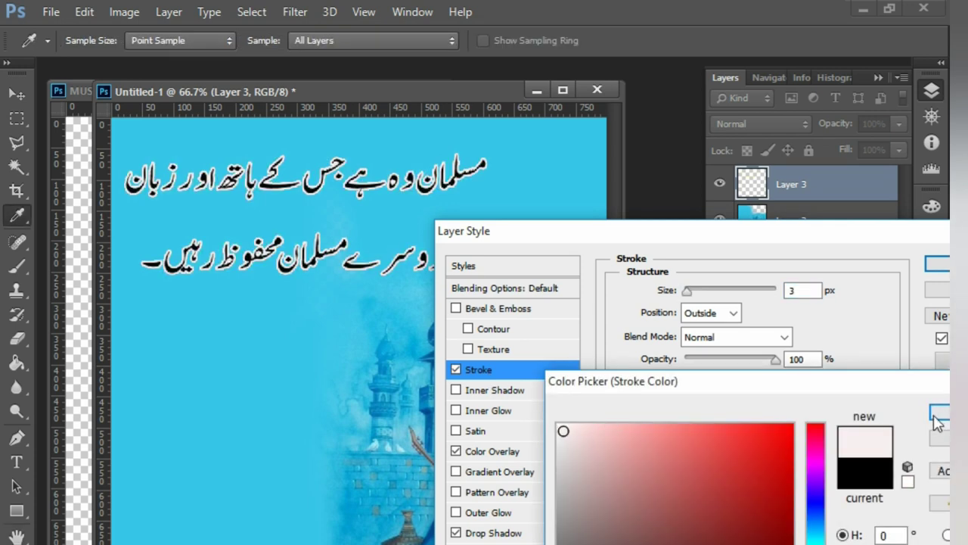
left_click(937, 421)
mouse_move(687, 290)
left_mouse_down()
mouse_move(677, 302)
mouse_move(693, 295)
left_mouse_up()
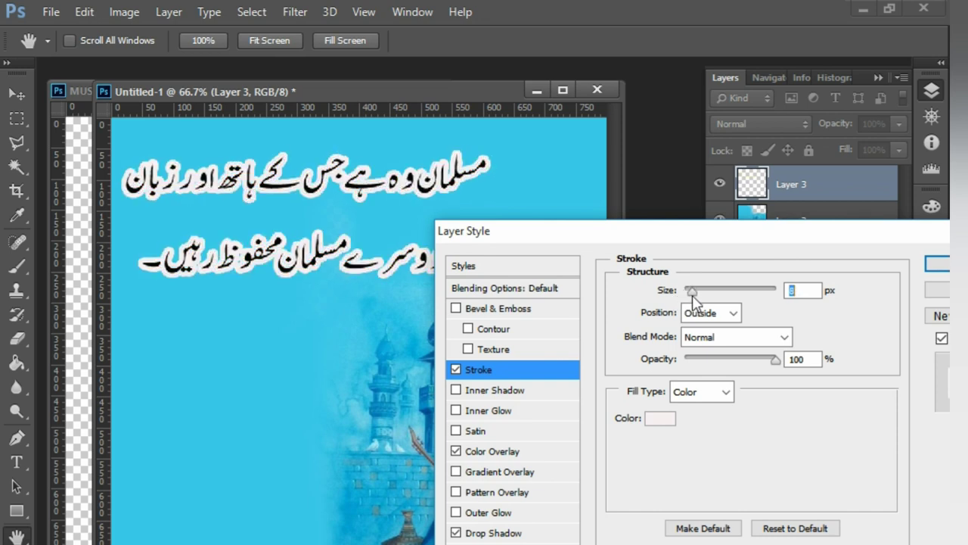
left_click(454, 369)
left_click_drag(685, 234, 446, 253)
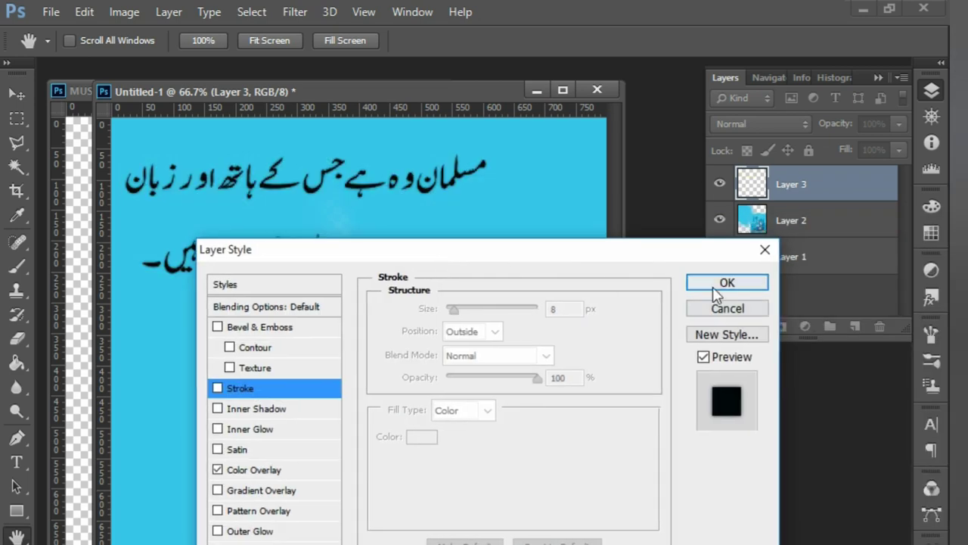
left_click(715, 286)
left_click_drag(297, 98, 345, 80)
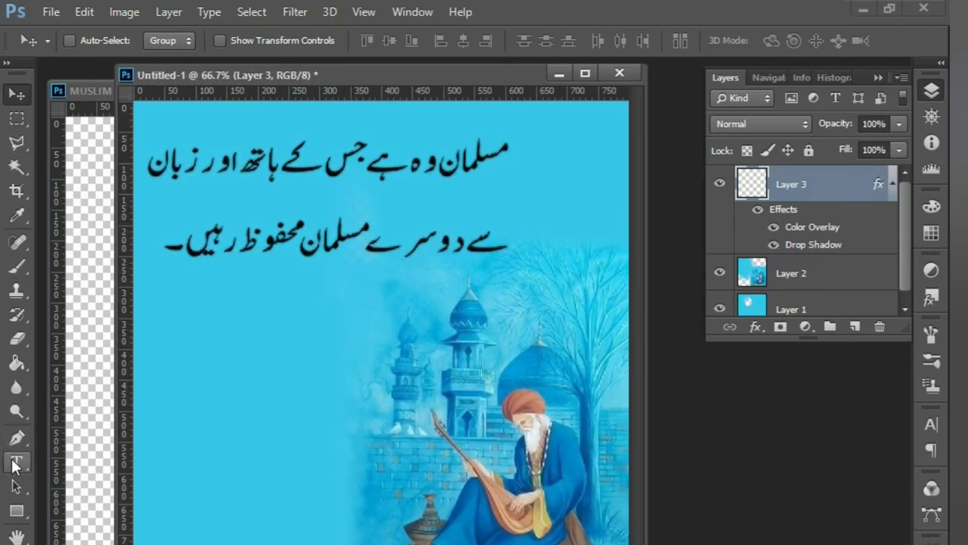
Step: Start a text layer on the canvas with black as the text colour
left_click(16, 462)
left_click(216, 391)
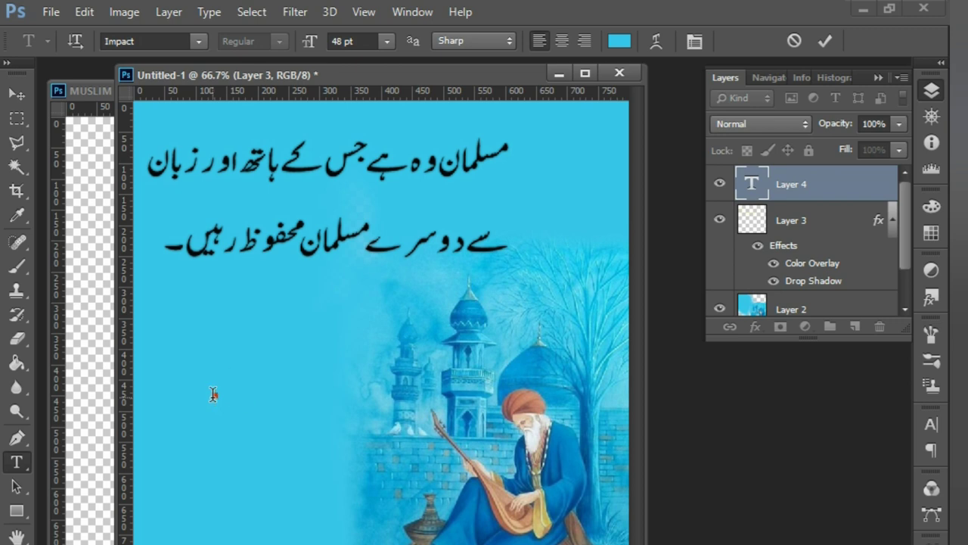
left_click(619, 40)
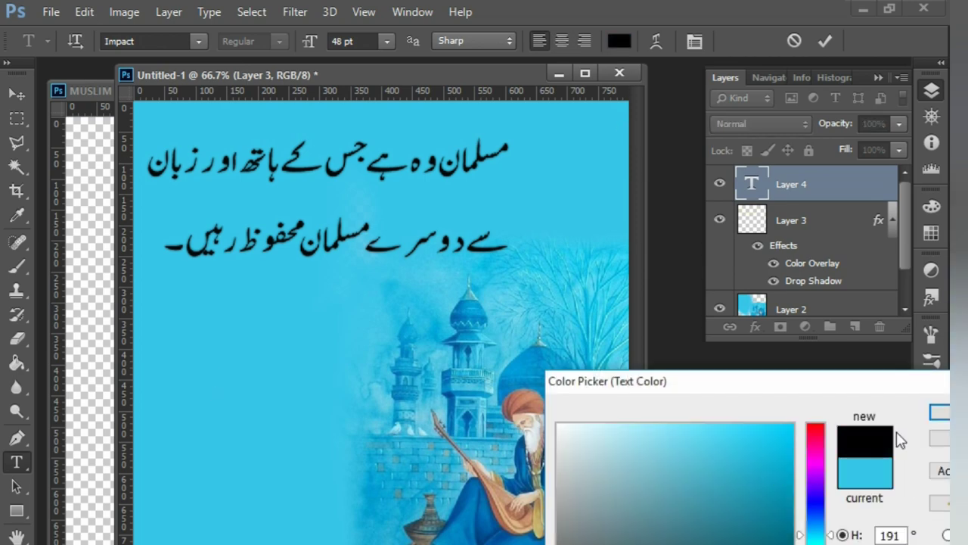
left_click_drag(864, 387, 650, 370)
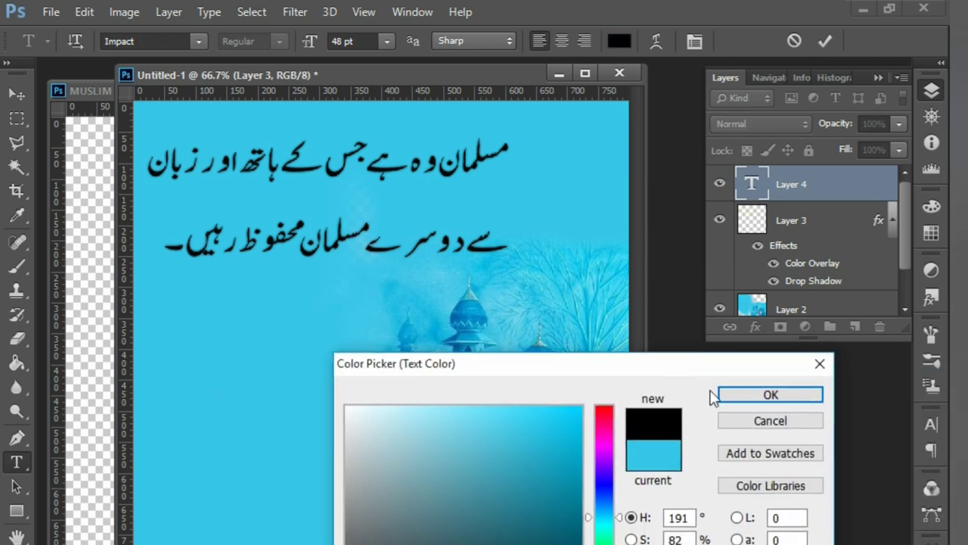
left_click(769, 394)
left_click(239, 385)
type("P")
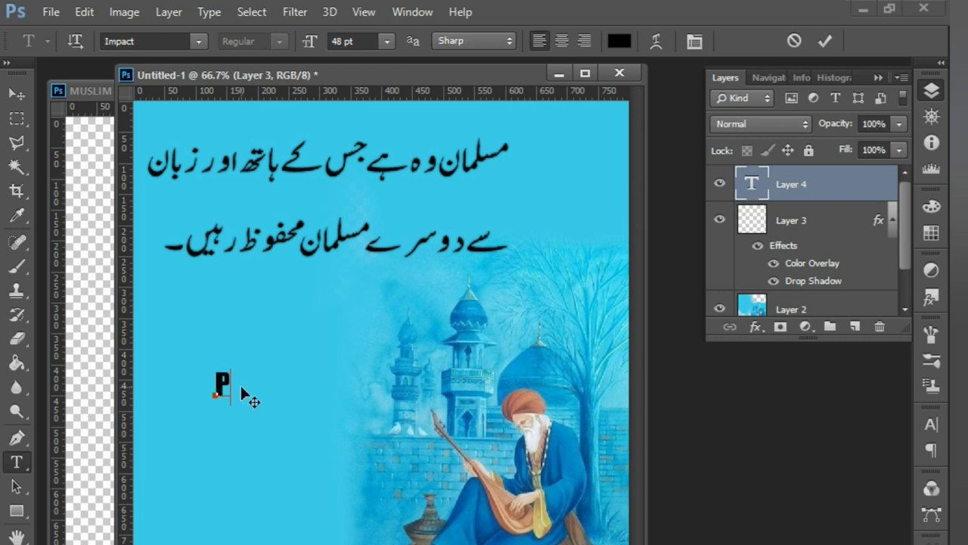
Step: Type 'PHTOSHOP MASTER' in 48 pt Impact and move it toward the lower left
type("AK")
key("BackSpace")
key("BackSpace")
type("HTO")
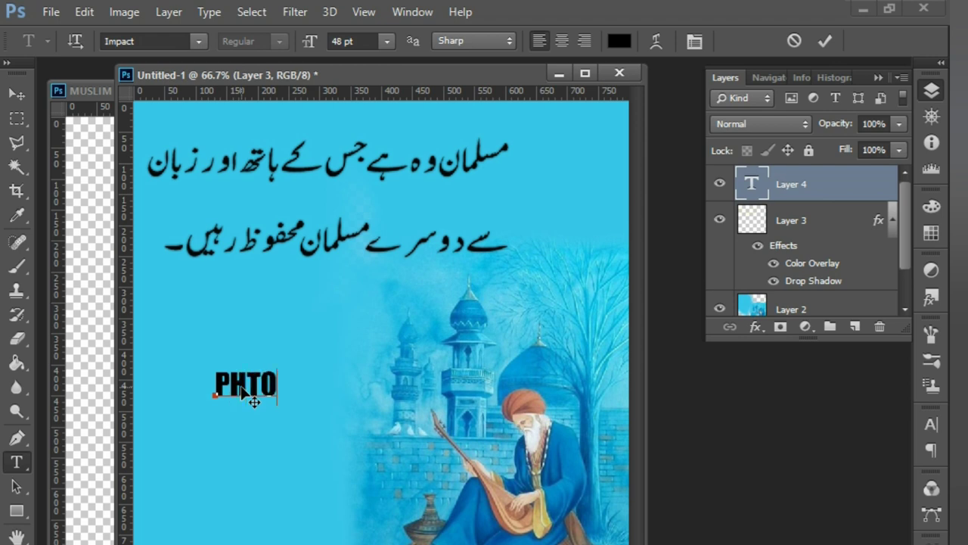
key("BackSpace")
key("BackSpace")
key("BackSpace")
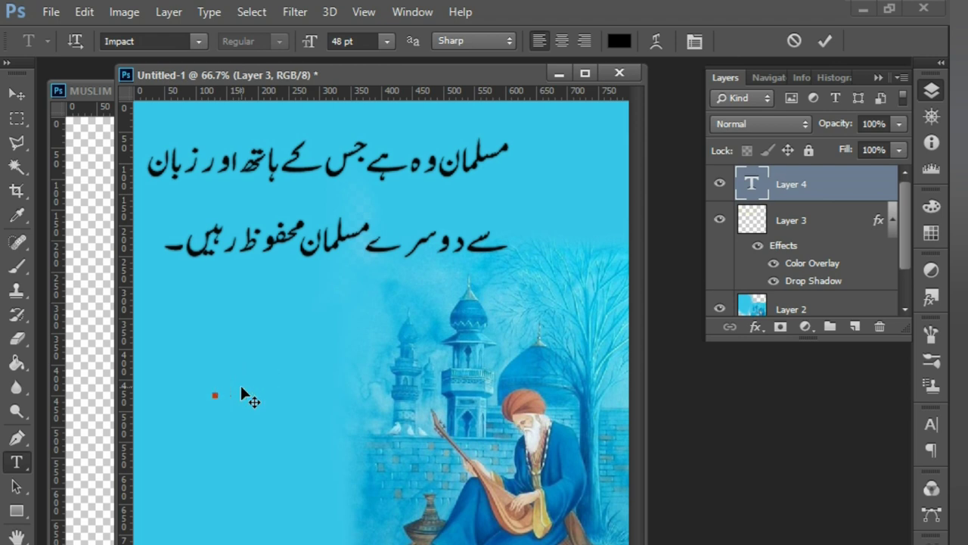
type("PHOTO")
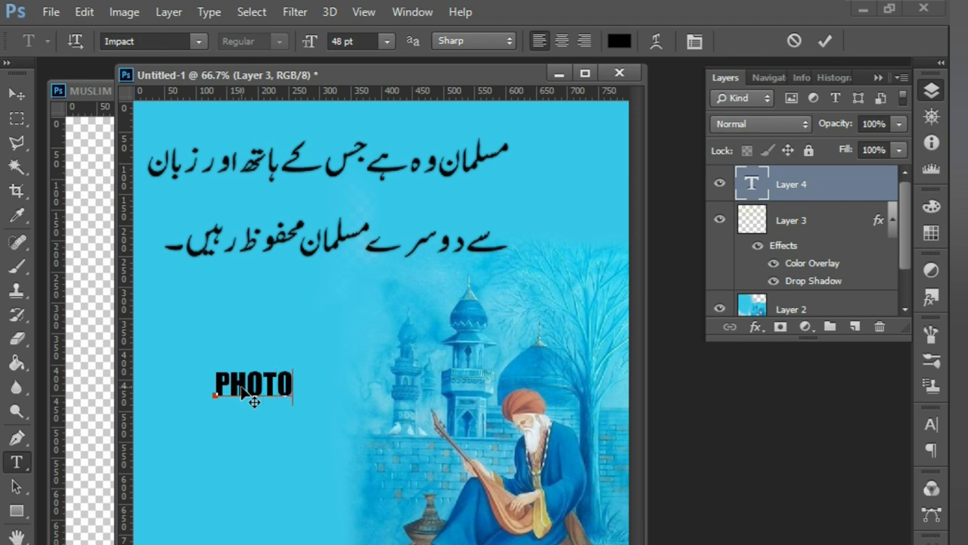
type(" S")
type("H")
key("BackSpace")
key("BackSpace")
key("BackSpace")
key("BackSpace")
key("BackSpace")
key("BackSpace")
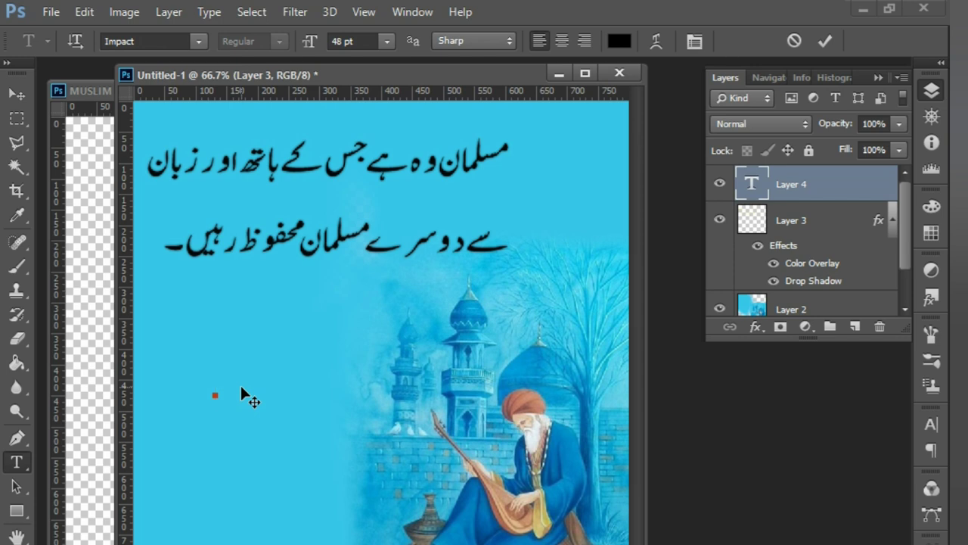
type("PHTO")
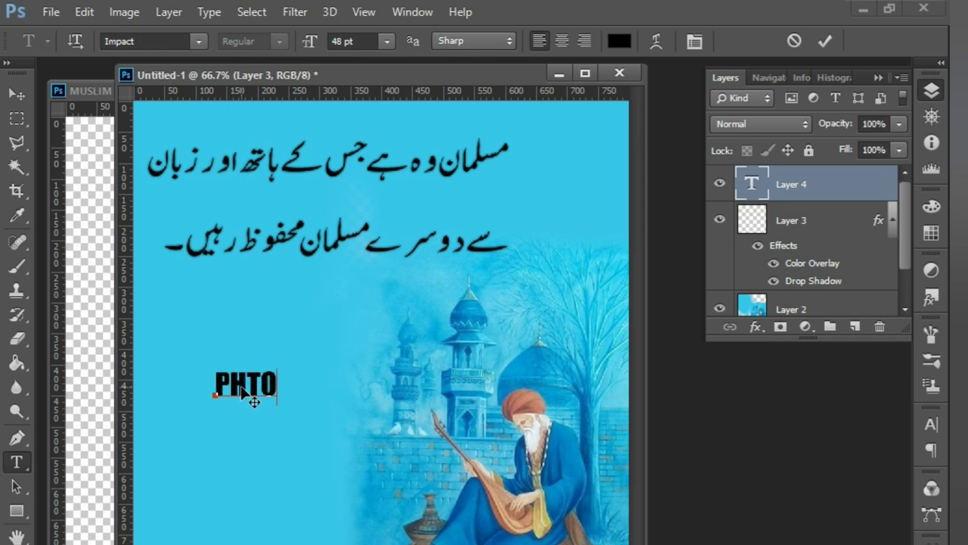
type("SHOP")
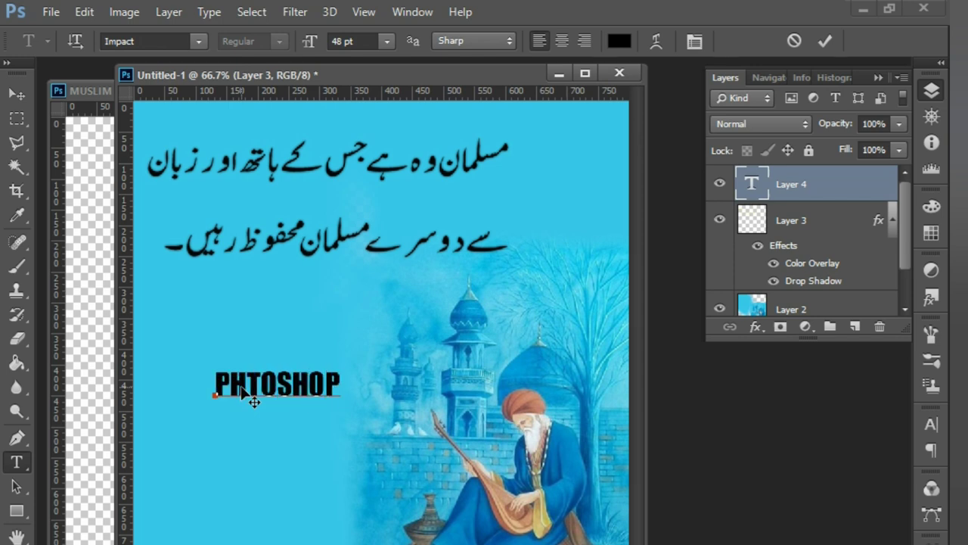
type(" MAS")
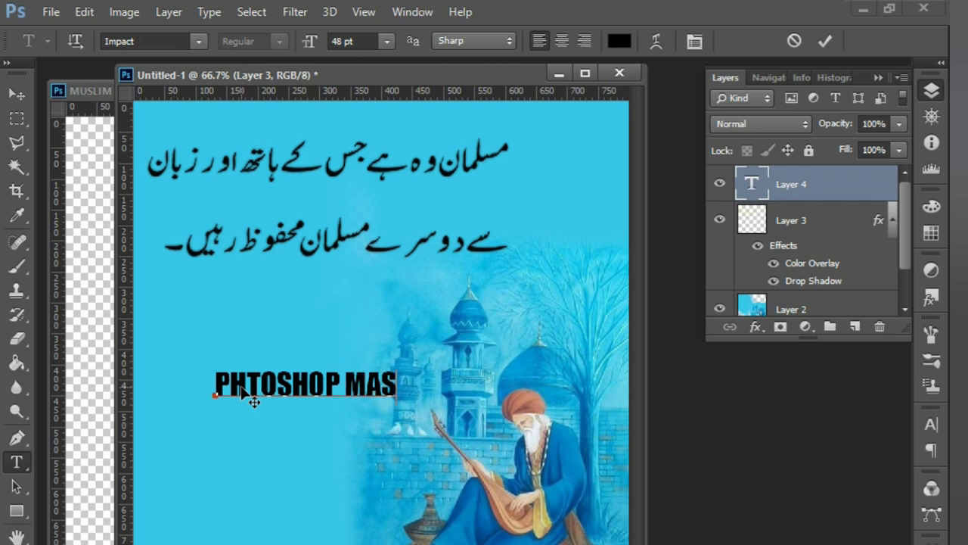
type("TER")
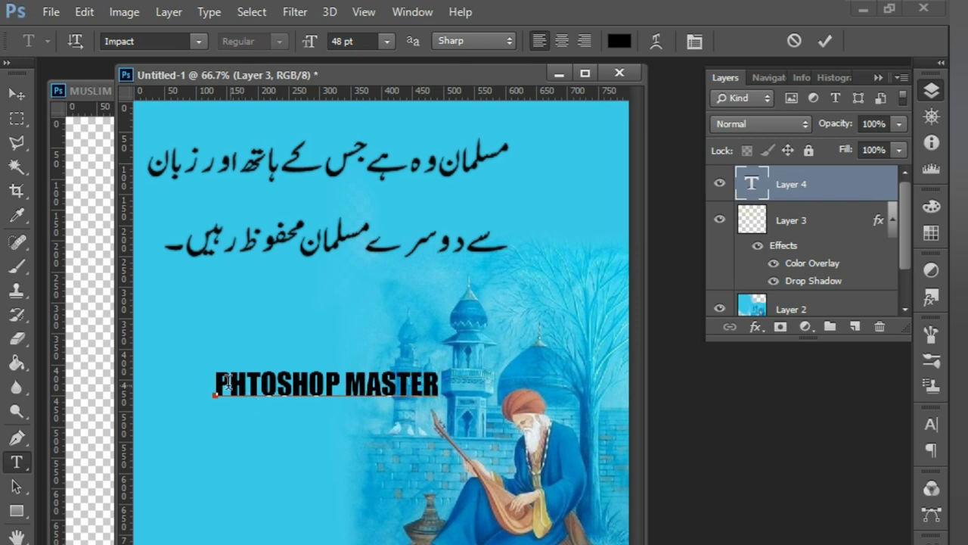
mouse_move(336, 462)
left_mouse_down()
mouse_move(277, 432)
mouse_move(277, 523)
mouse_move(269, 496)
left_mouse_up()
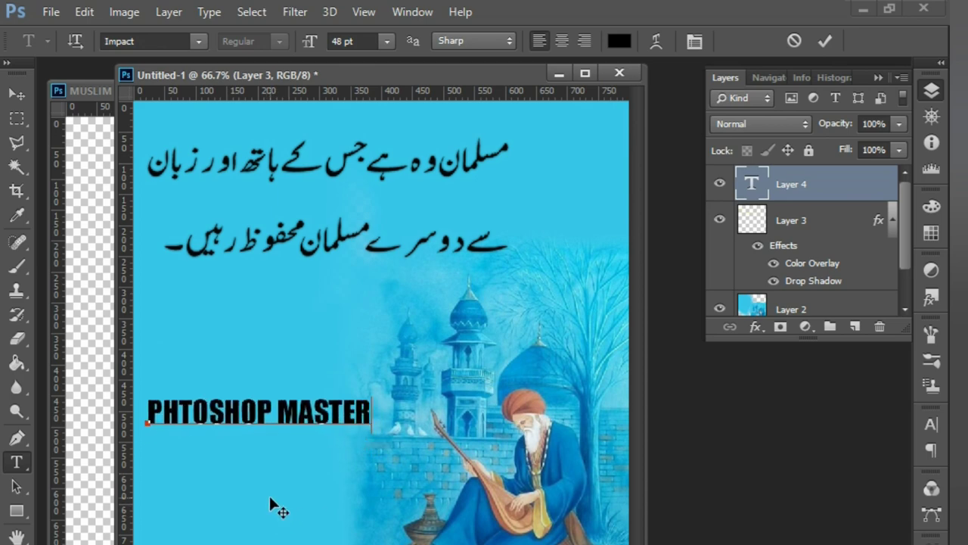
left_click(621, 41)
left_click(760, 397)
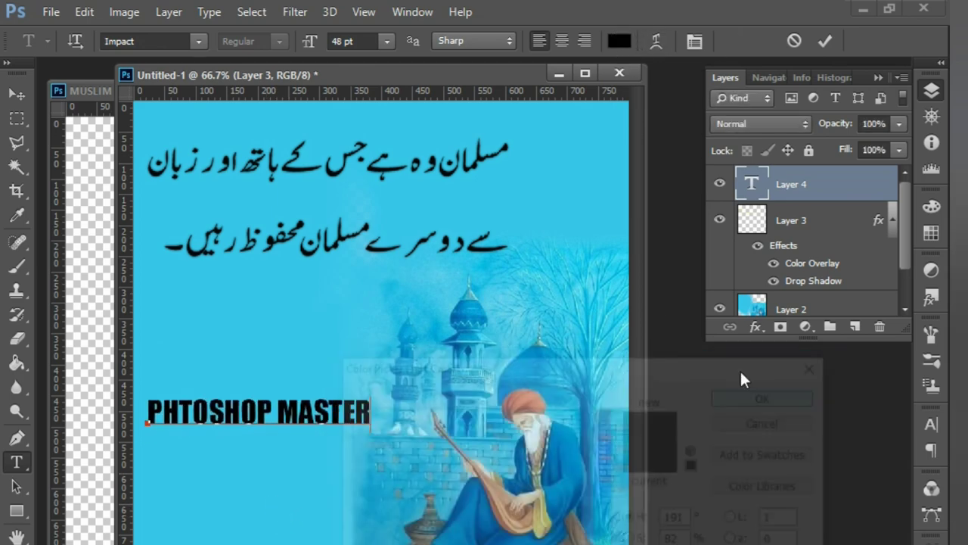
Step: Apply a white, 4 px, outside Stroke layer style to the caption
left_click(755, 327)
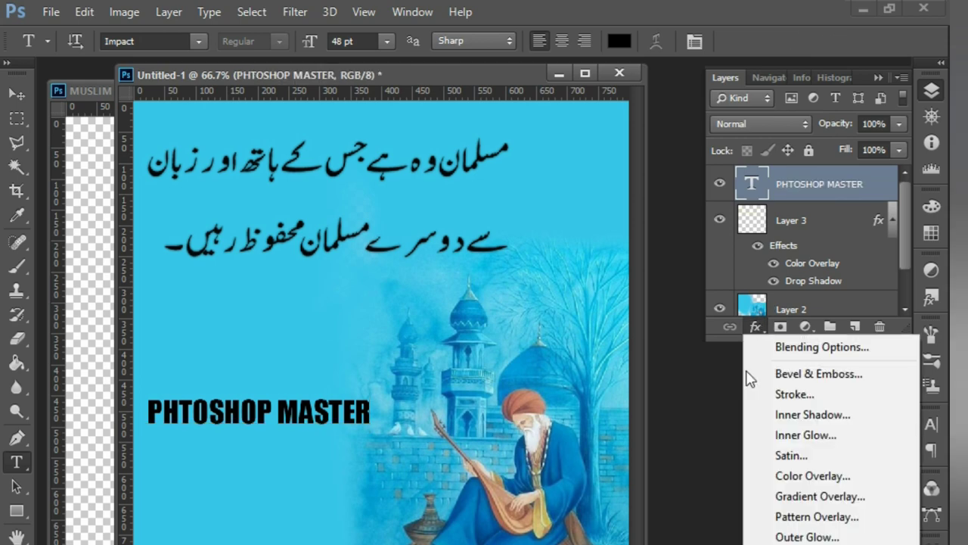
left_click(787, 395)
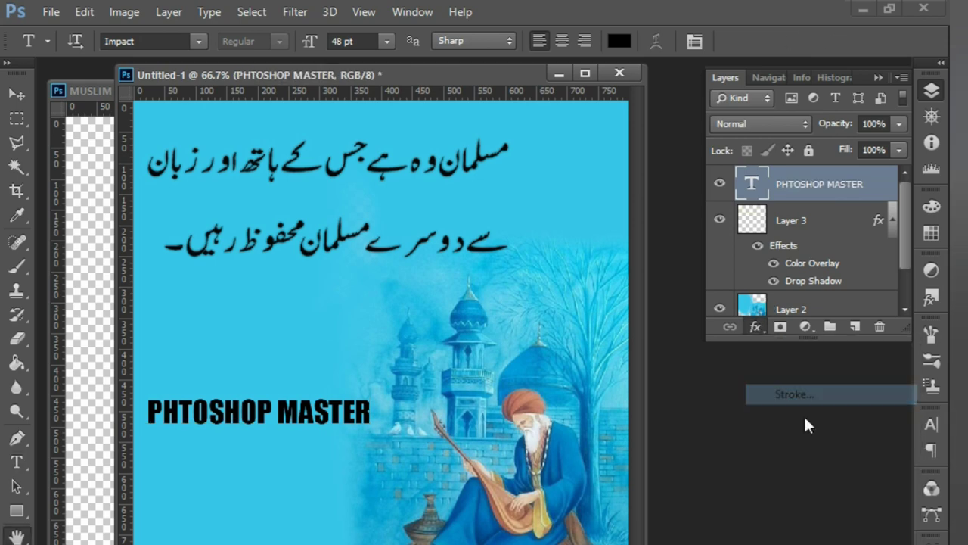
left_click_drag(462, 254, 644, 173)
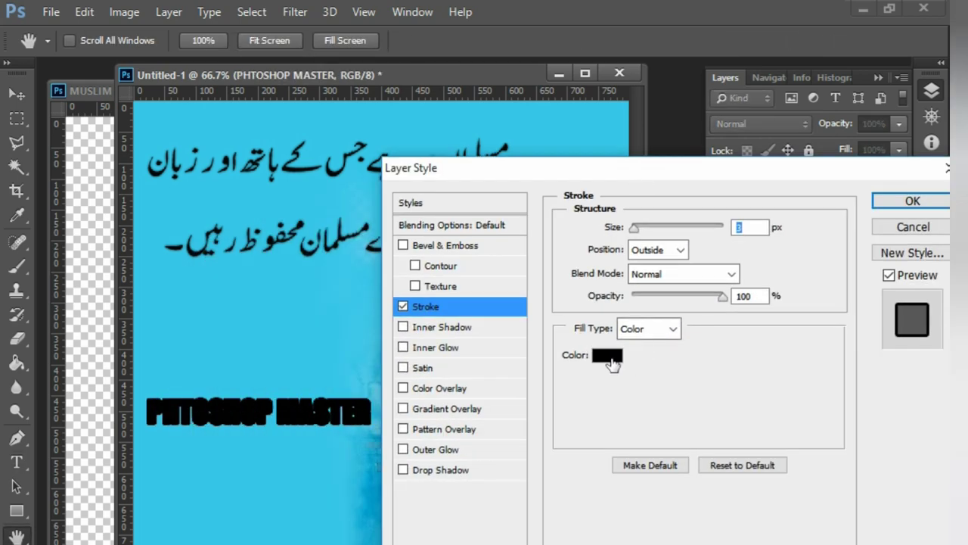
left_click(609, 358)
left_click(351, 415)
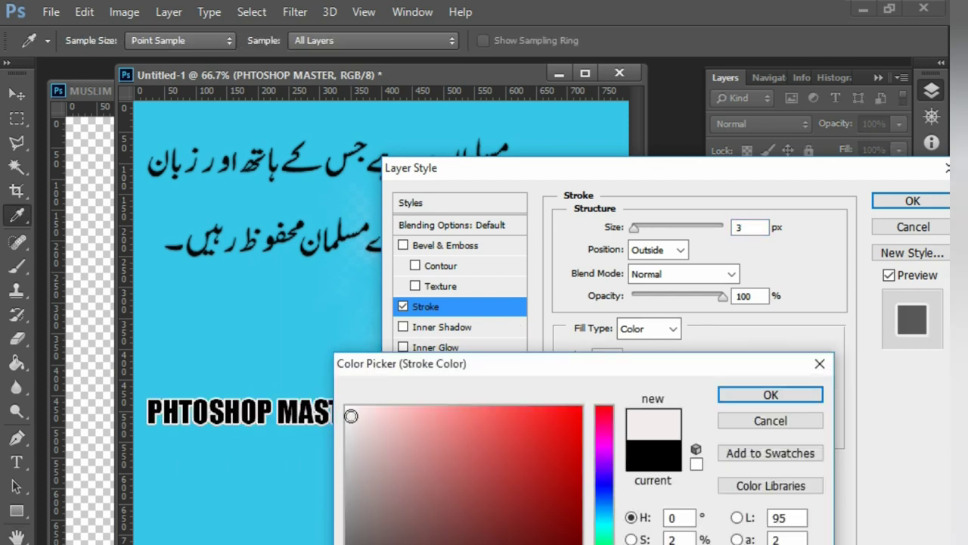
left_click(756, 395)
left_click_drag(647, 230, 637, 233)
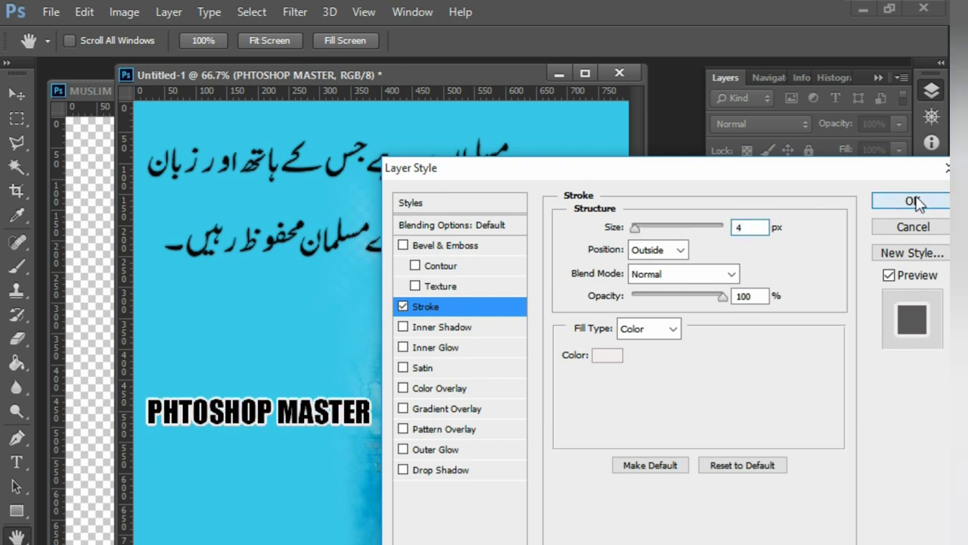
left_click(916, 200)
Step: Move the PHTOSHOP MASTER caption up to sit just below the Urdu quote, then bring up the Open dialog
left_click(17, 93)
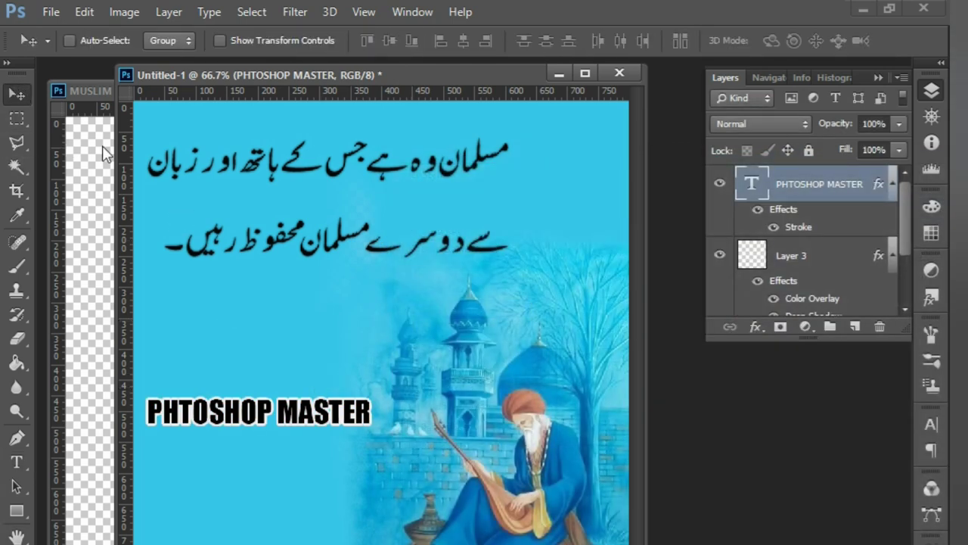
mouse_move(328, 337)
left_mouse_down()
mouse_move(341, 324)
mouse_move(382, 333)
left_mouse_up()
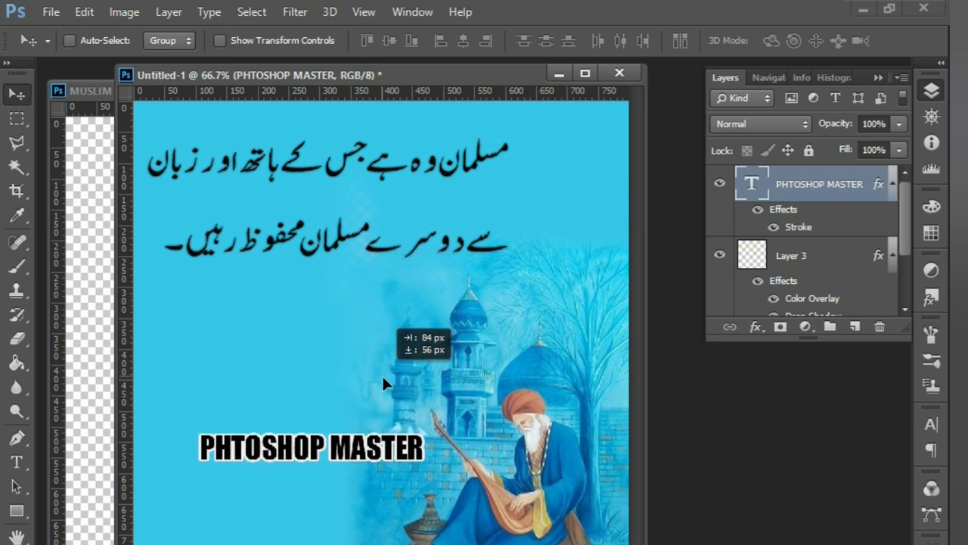
mouse_move(382, 332)
left_mouse_down()
mouse_move(391, 392)
mouse_move(409, 243)
left_mouse_up()
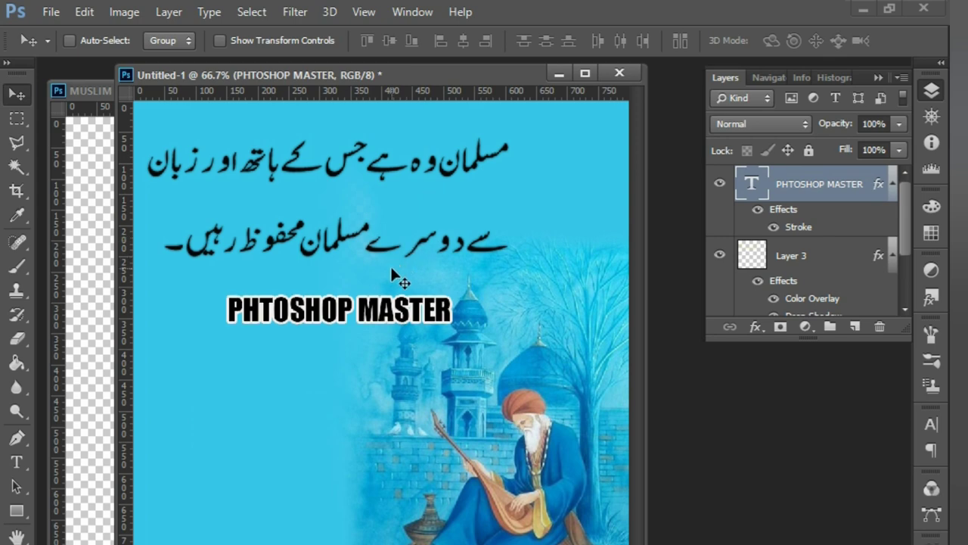
key("ctrl+o")
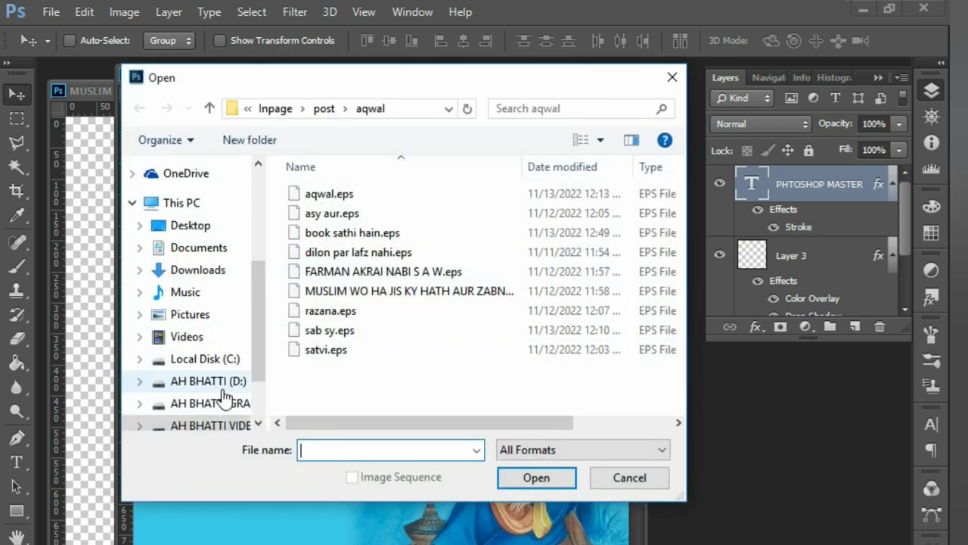
Step: Browse drive E: and open the YouTube logo BackgroundEraser_20221122_080406179.png
scroll(231, 412, "down", 1)
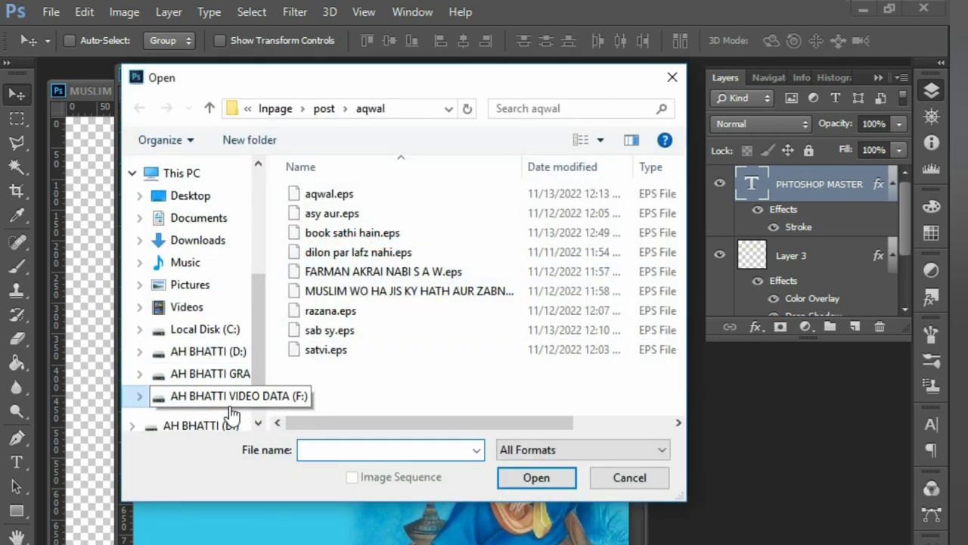
left_click(236, 384)
scroll(410, 352, "down", 1)
scroll(423, 333, "down", 3)
scroll(432, 317, "down", 2)
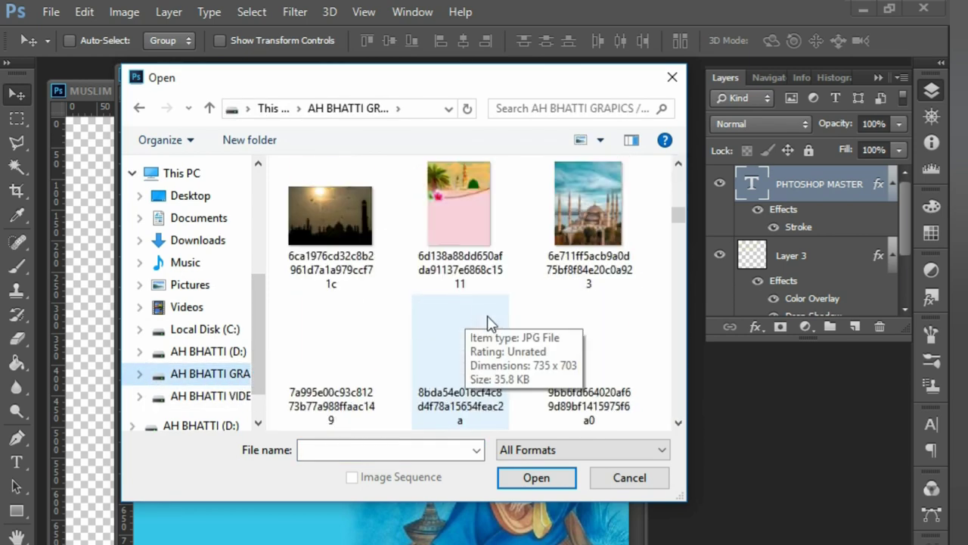
scroll(469, 307, "down", 1)
scroll(469, 305, "down", 3)
scroll(467, 303, "down", 3)
scroll(464, 303, "down", 1)
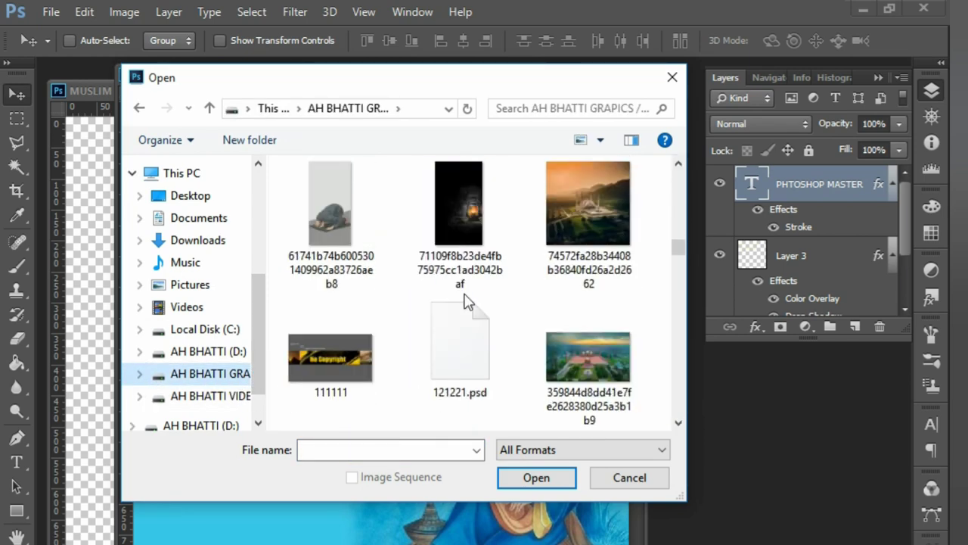
scroll(465, 300, "down", 3)
scroll(466, 300, "down", 3)
scroll(463, 299, "down", 3)
scroll(463, 295, "down", 3)
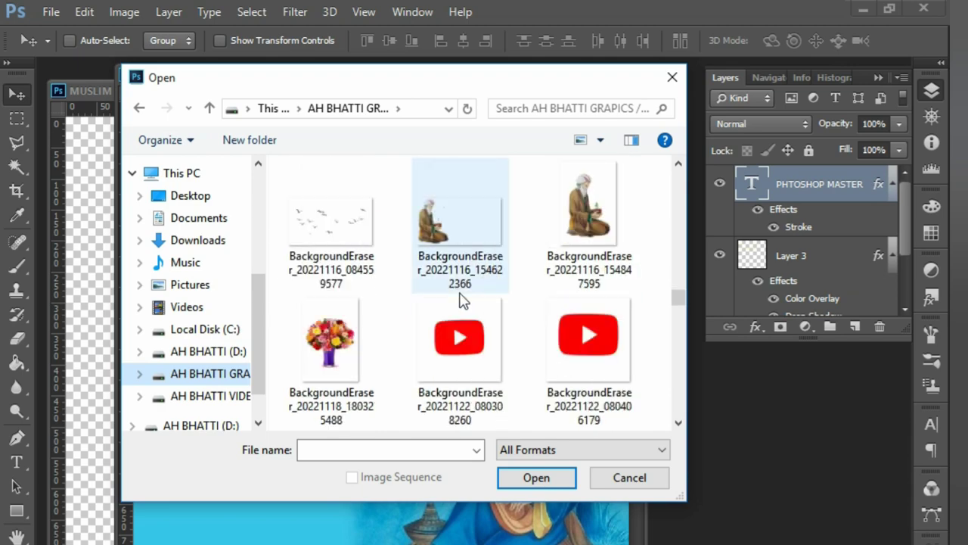
scroll(463, 290, "down", 3)
scroll(463, 290, "up", 2)
double_click(572, 221)
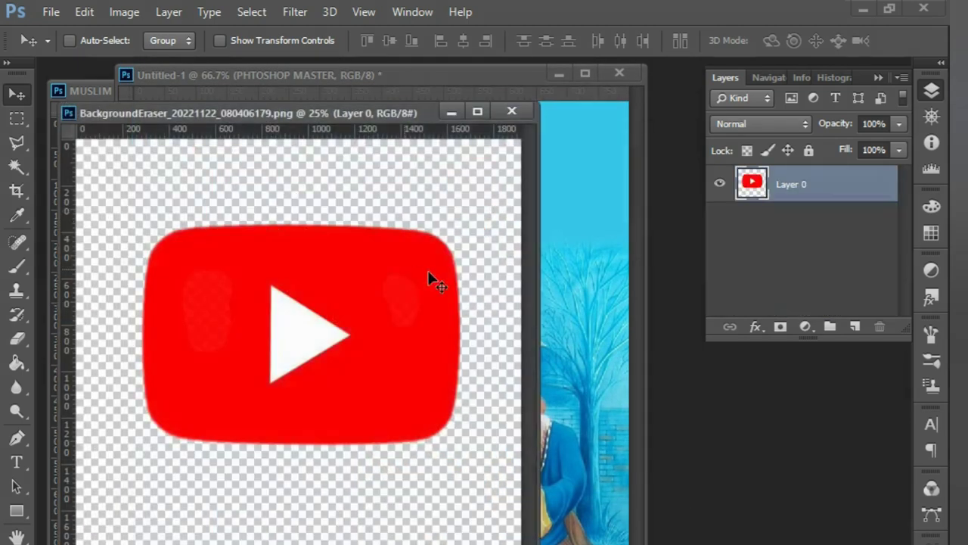
Step: Drag the YouTube logo into the design and scale it down to about 64x43 px
mouse_move(431, 269)
left_mouse_down()
mouse_move(520, 277)
mouse_move(559, 242)
mouse_move(503, 298)
left_mouse_up()
key("ctrl+t")
left_click_drag(556, 240, 475, 230)
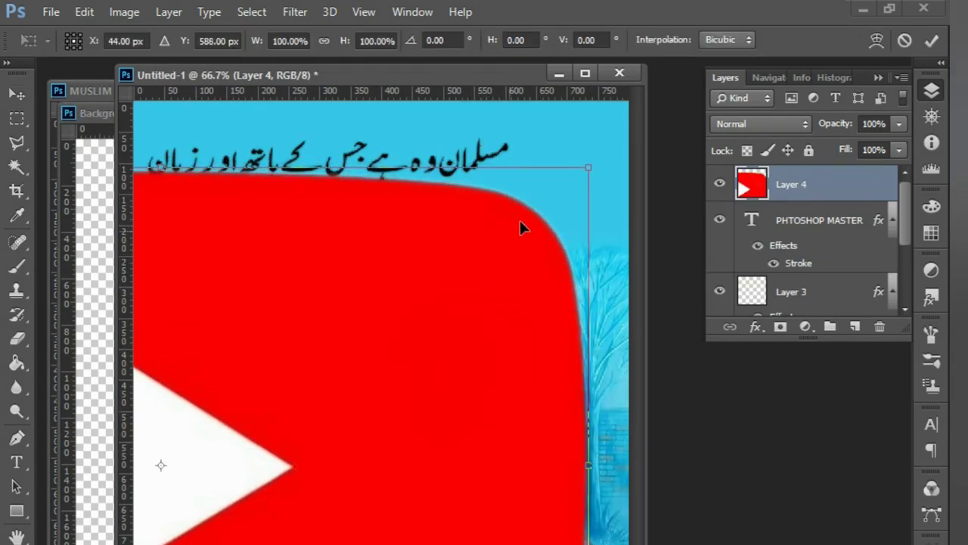
left_click_drag(582, 171, 277, 428)
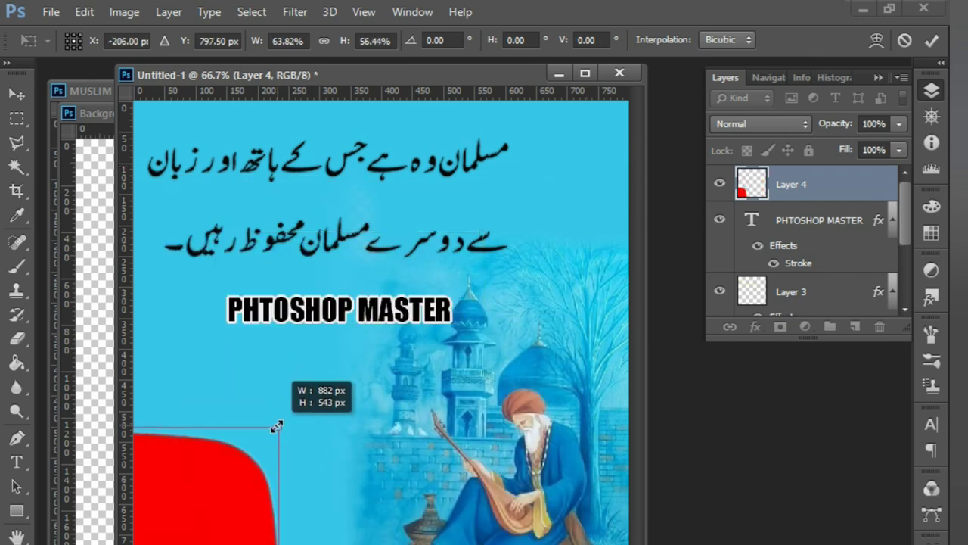
mouse_move(202, 492)
left_mouse_down()
mouse_move(409, 282)
mouse_move(479, 255)
left_mouse_up()
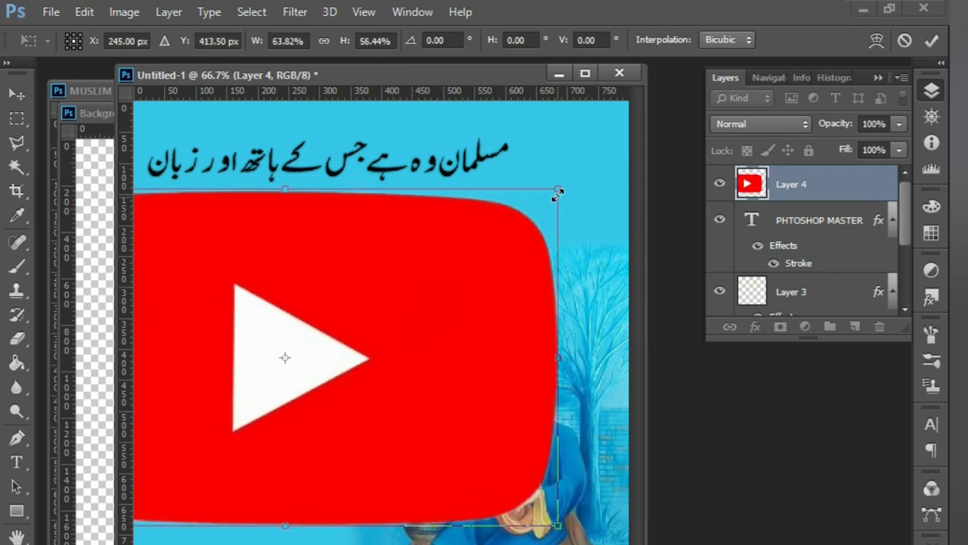
left_click_drag(555, 190, 222, 404)
left_click_drag(182, 473, 481, 275)
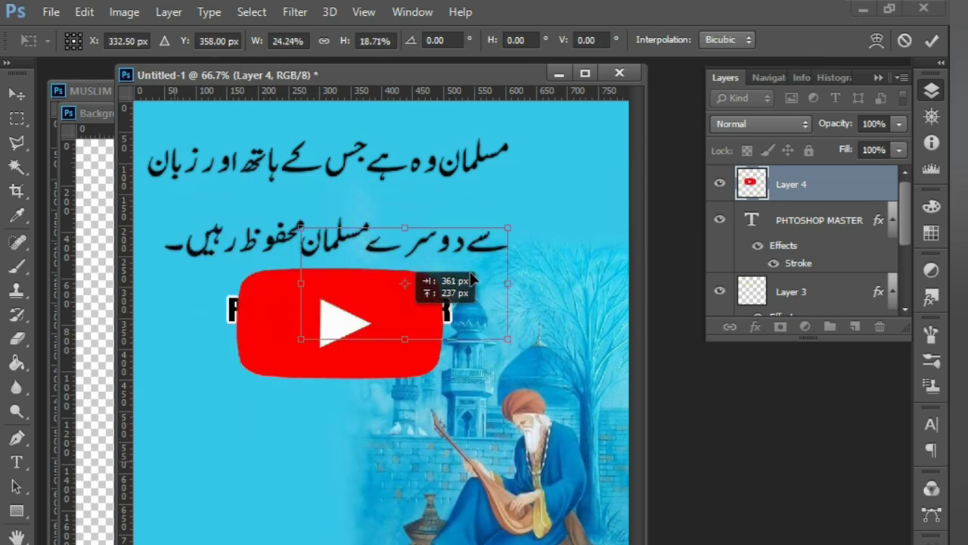
mouse_move(513, 222)
left_mouse_down()
mouse_move(334, 294)
mouse_move(352, 300)
mouse_move(344, 303)
left_mouse_up()
key("Return")
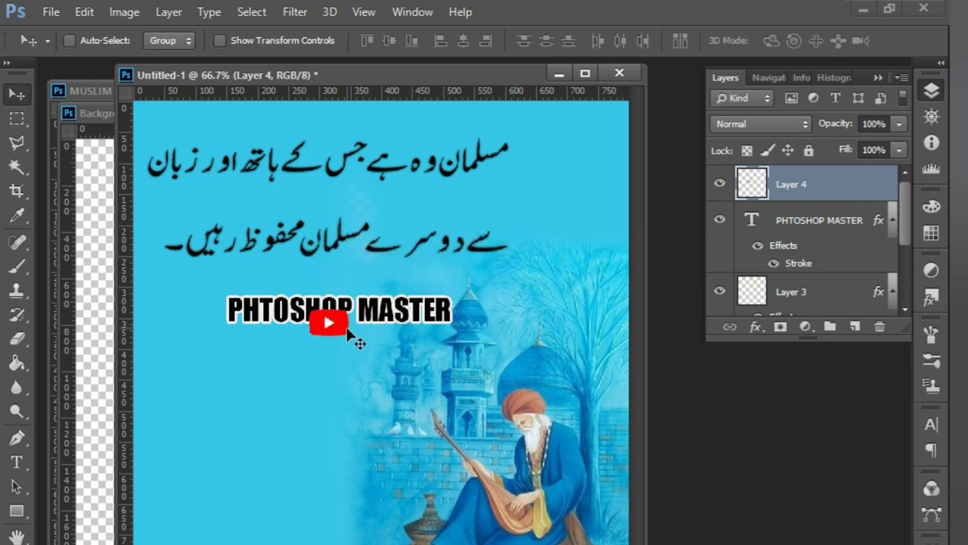
Step: Place the small logo left of the PHTOSHOP MASTER caption and fine-tune its size
left_click_drag(337, 335, 204, 324)
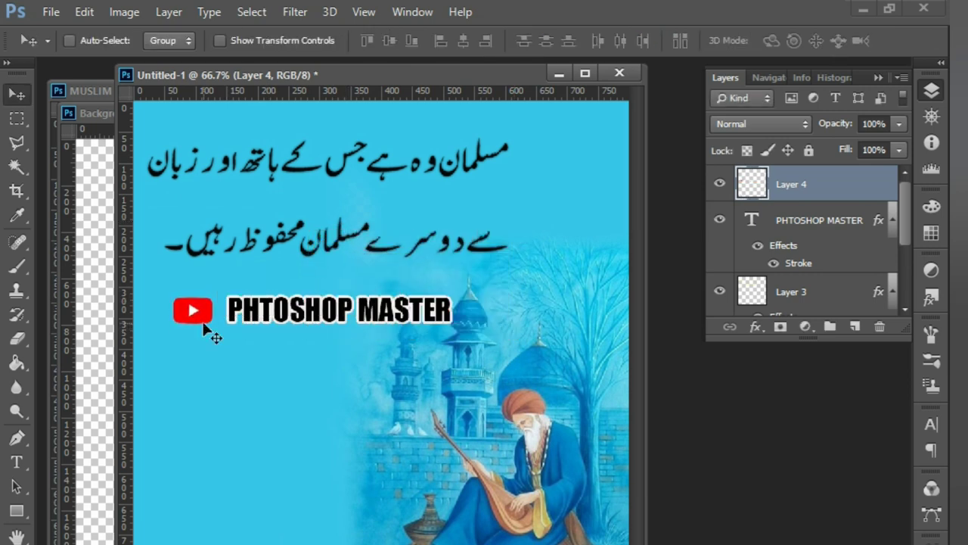
key("ctrl+t")
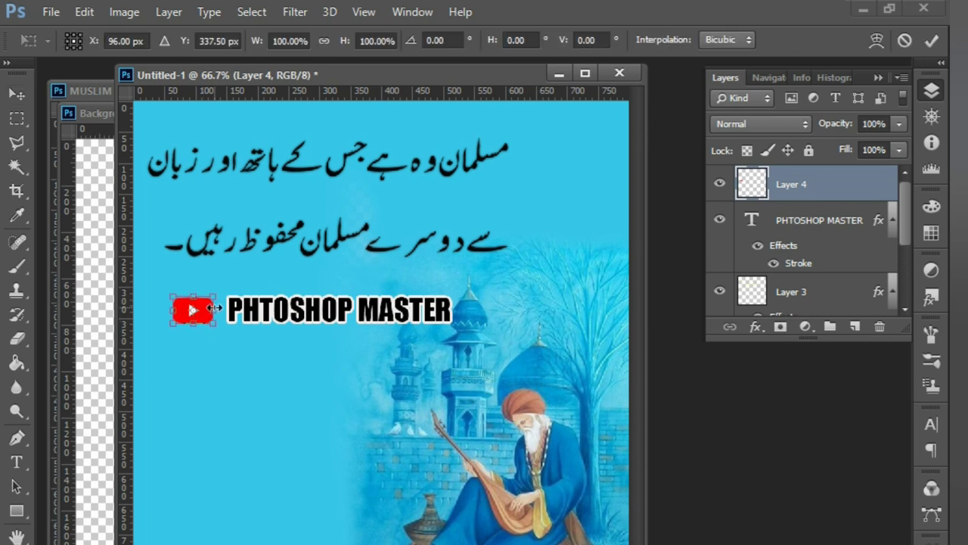
mouse_move(216, 294)
left_mouse_down()
mouse_move(227, 290)
mouse_move(218, 290)
left_mouse_up()
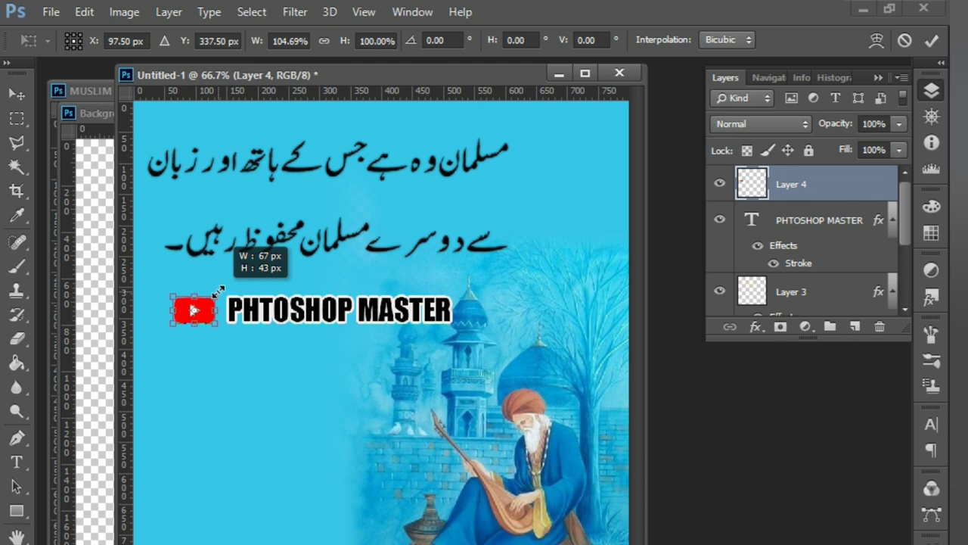
key("Return")
key("ctrl+t")
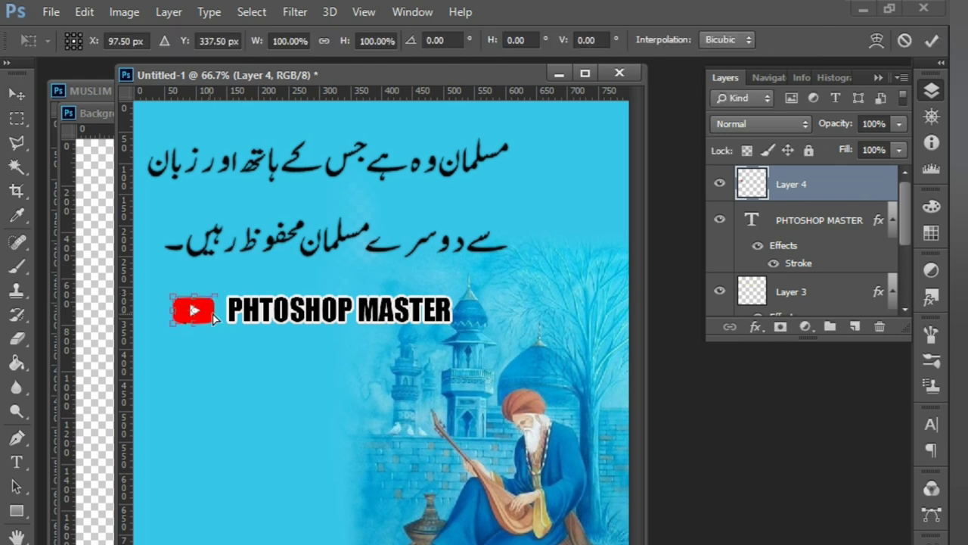
mouse_move(224, 288)
left_mouse_down()
mouse_move(216, 280)
mouse_move(216, 309)
left_mouse_up()
key("Return")
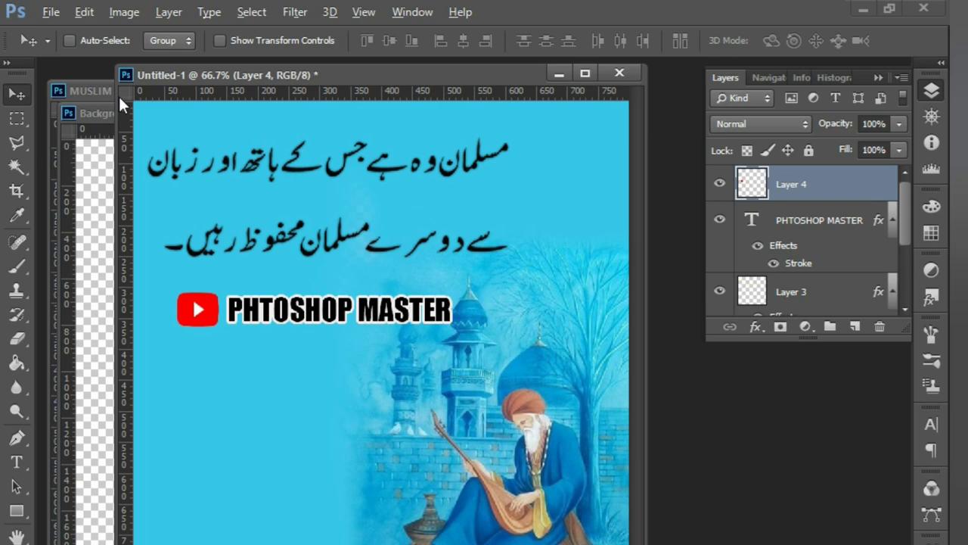
Step: Set up Save for Web with the JPEG High preset at quality 60 and proceed to saving
key("ctrl+alt+shift+s")
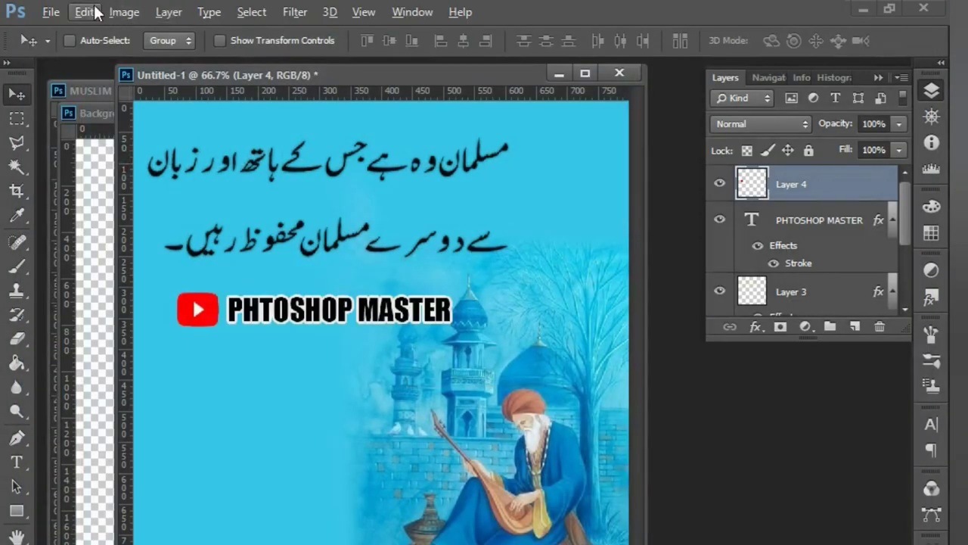
left_click(51, 12)
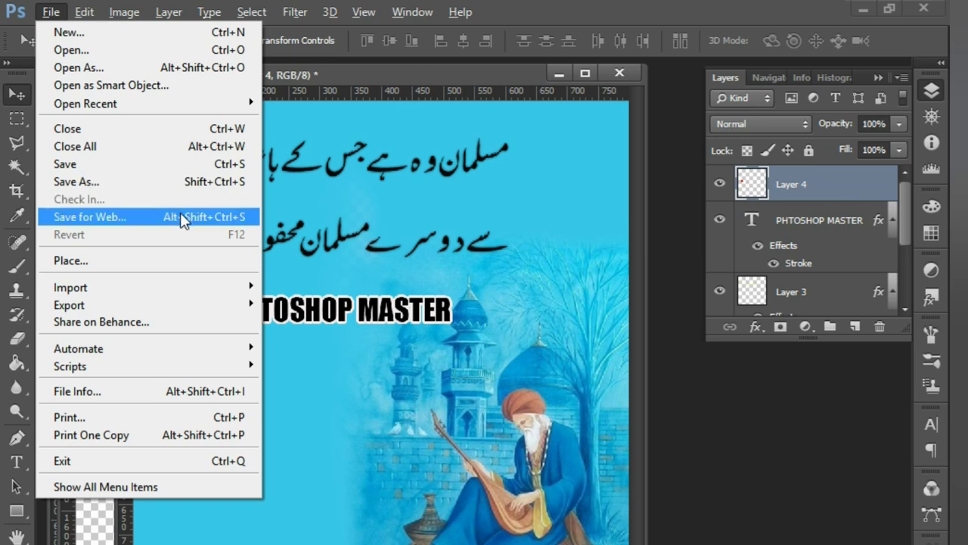
left_click(248, 221)
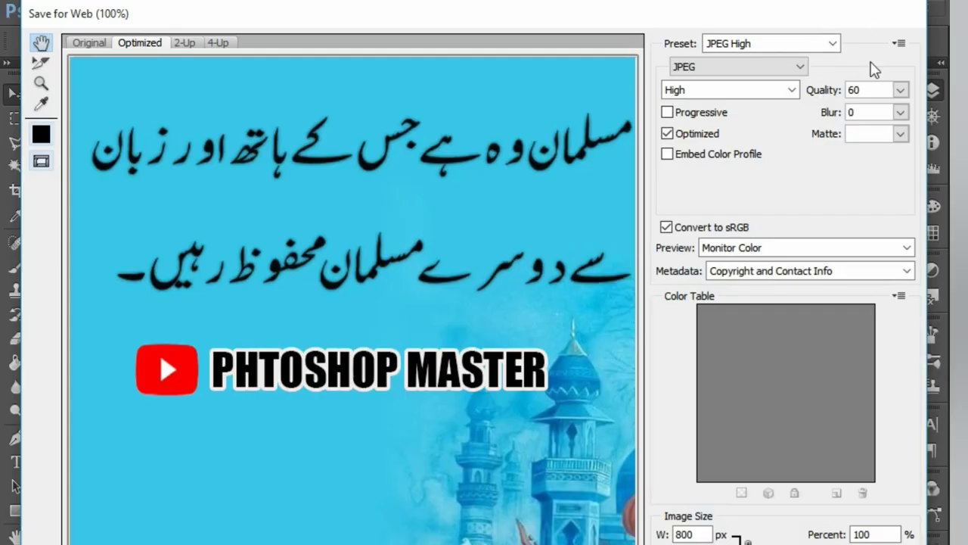
left_click(793, 45)
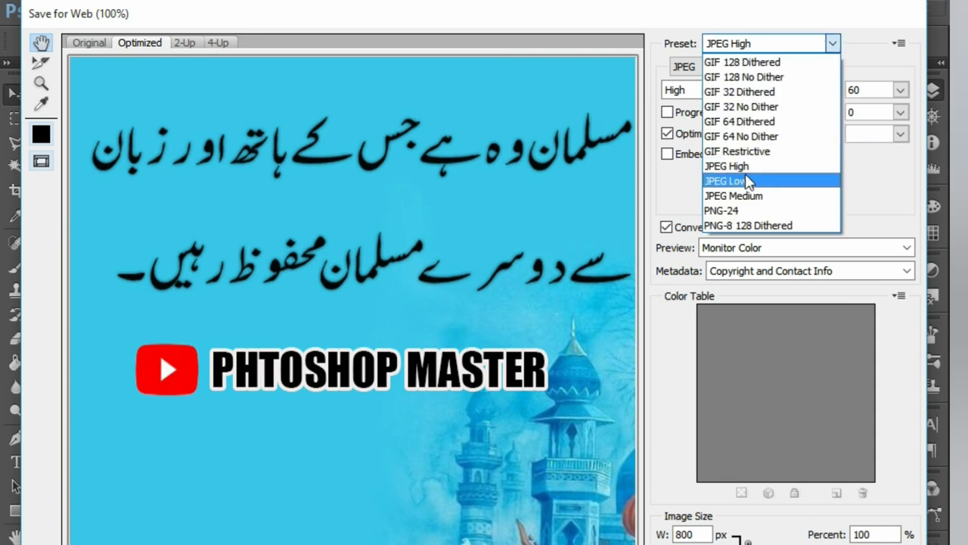
left_click(755, 166)
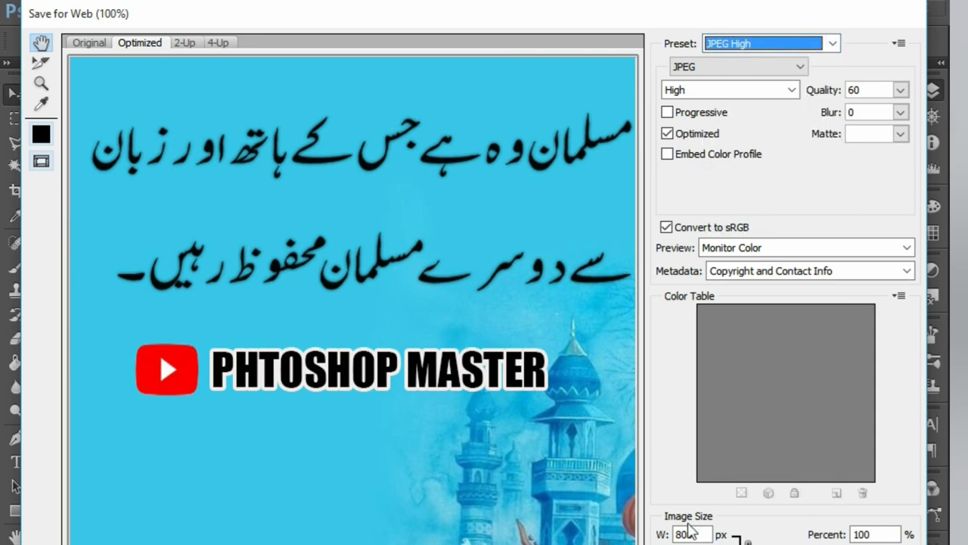
key("Return")
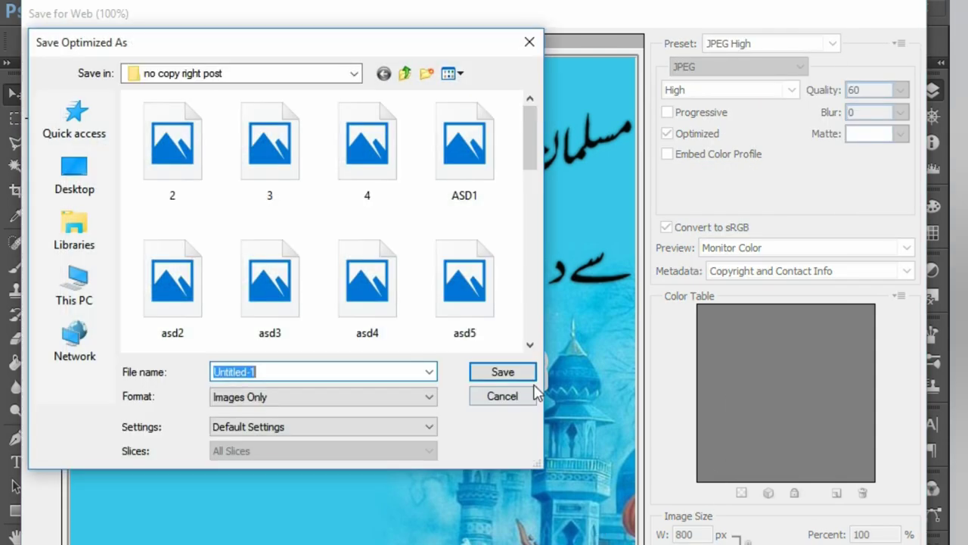
Step: Save the optimized JPEG as ASD1234 on the E: graphics drive
scroll(317, 329, "down", 10)
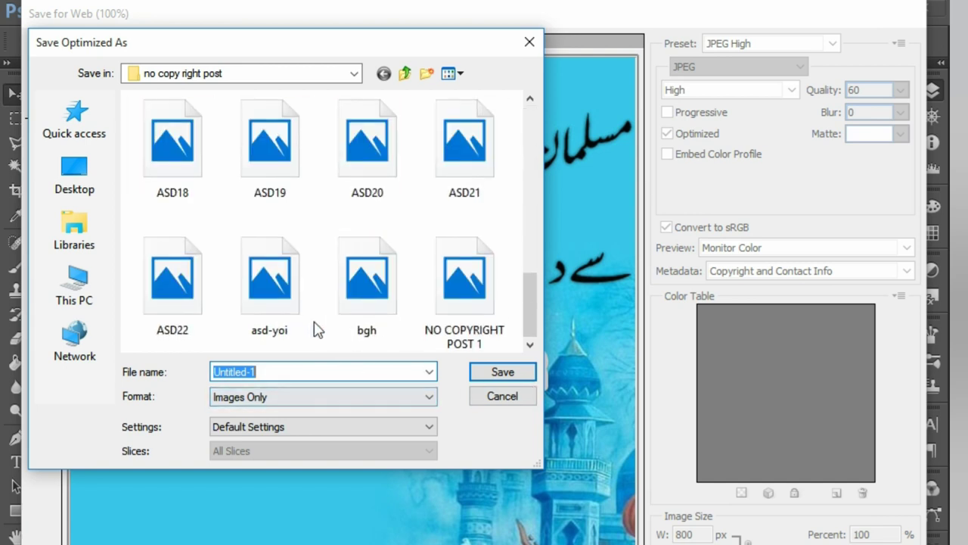
left_click(74, 283)
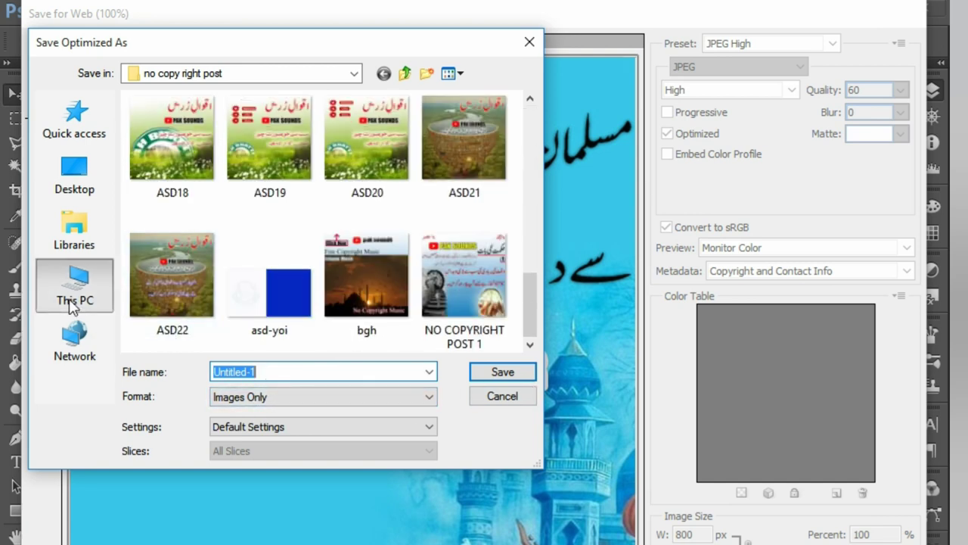
scroll(303, 245, "down", 3)
scroll(224, 278, "down", 3)
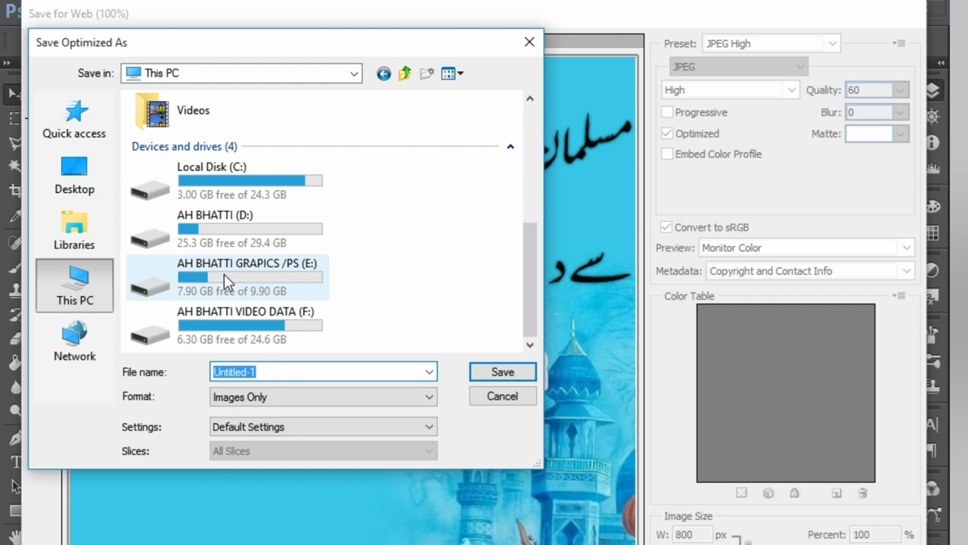
left_click(242, 239)
left_click(265, 286)
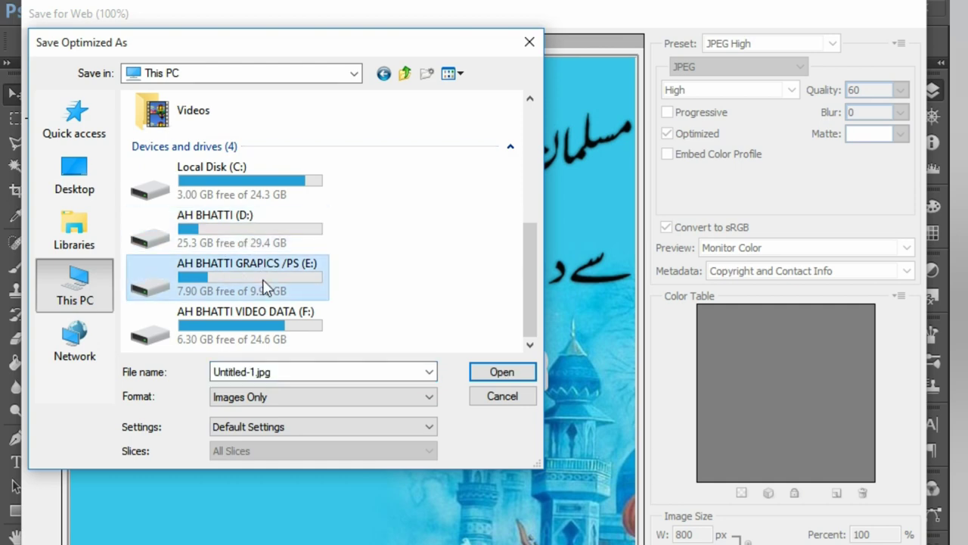
double_click(265, 286)
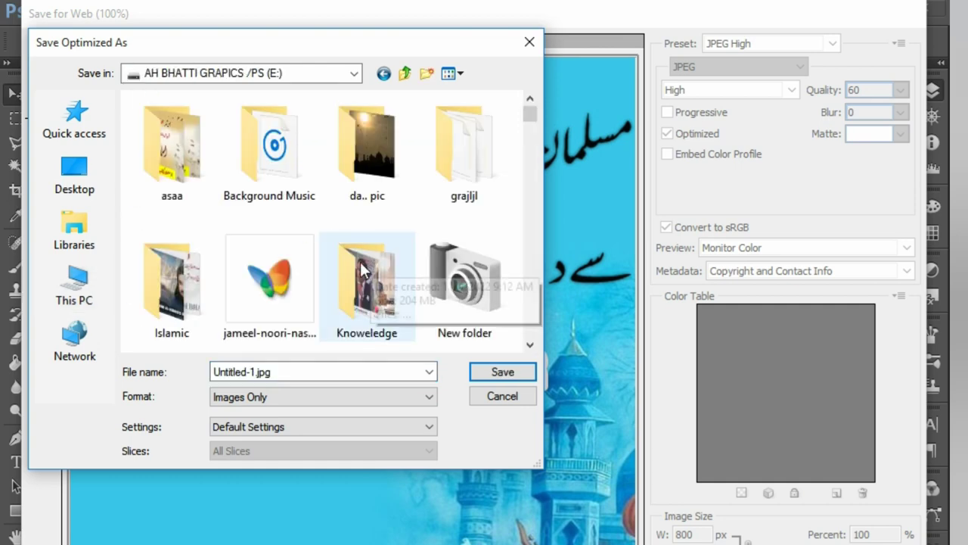
scroll(345, 333, "down", 5)
left_click(317, 372)
type("A")
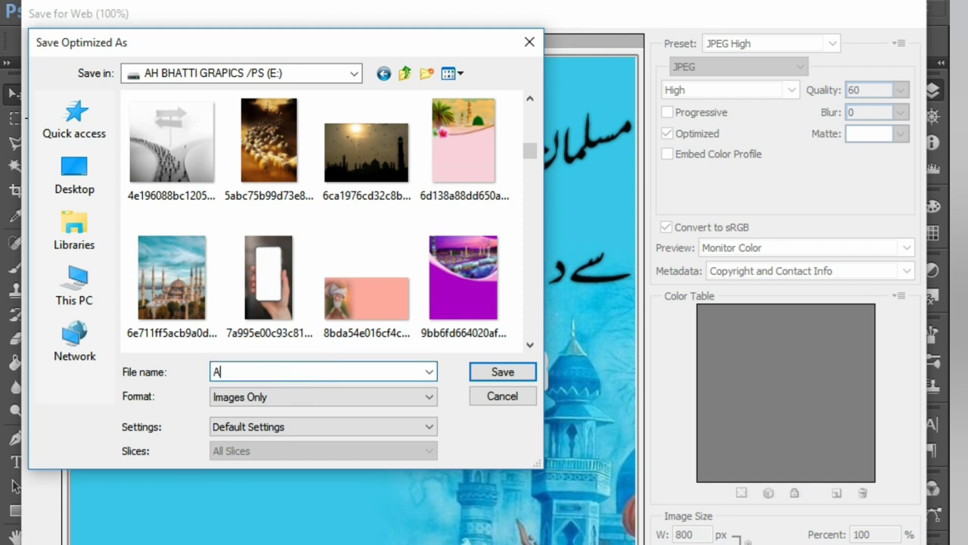
type("SD1234")
left_click(501, 373)
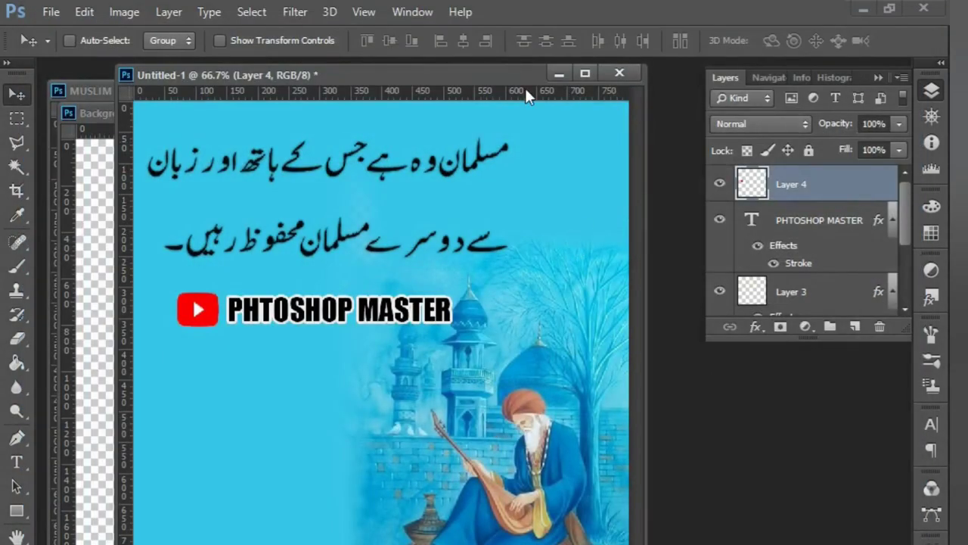
left_click_drag(485, 87, 463, 95)
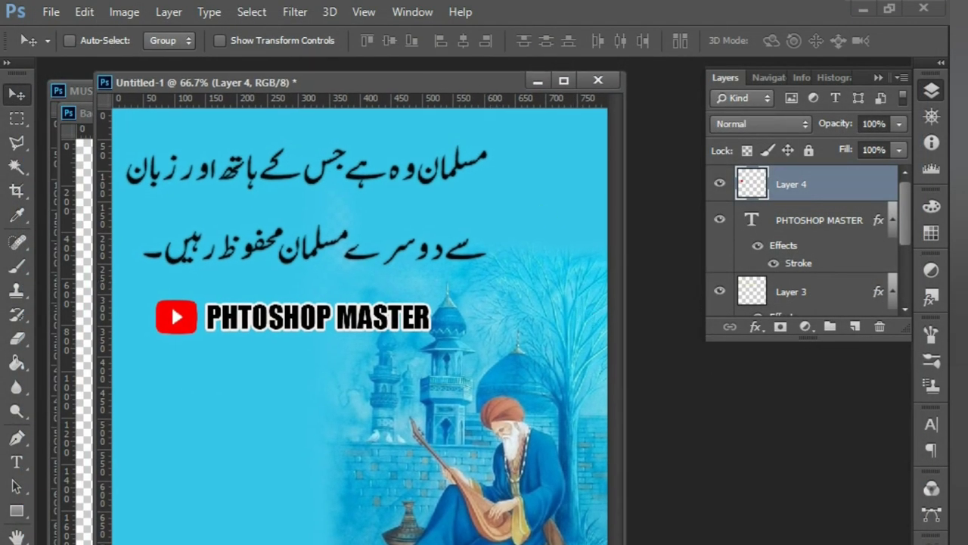